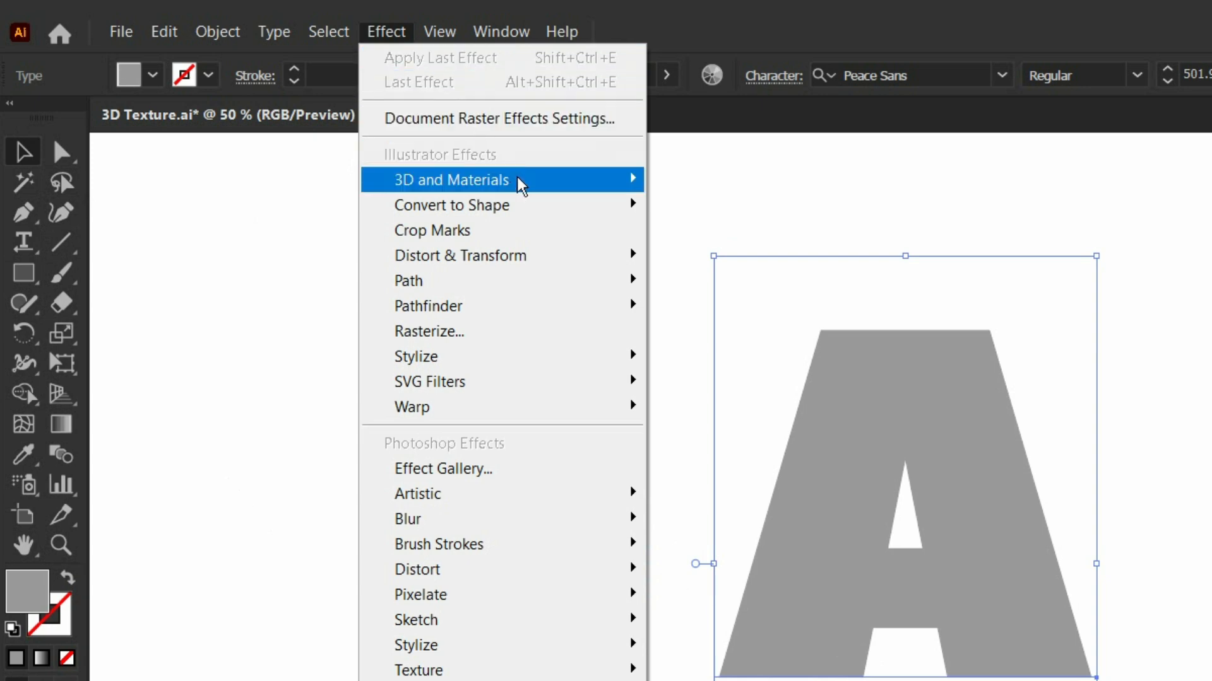
- Apply the 3D Extrude effect to the letter A and assign it the Gingham Print Fabric material
mouse_move(527, 183)
left_click(705, 184)
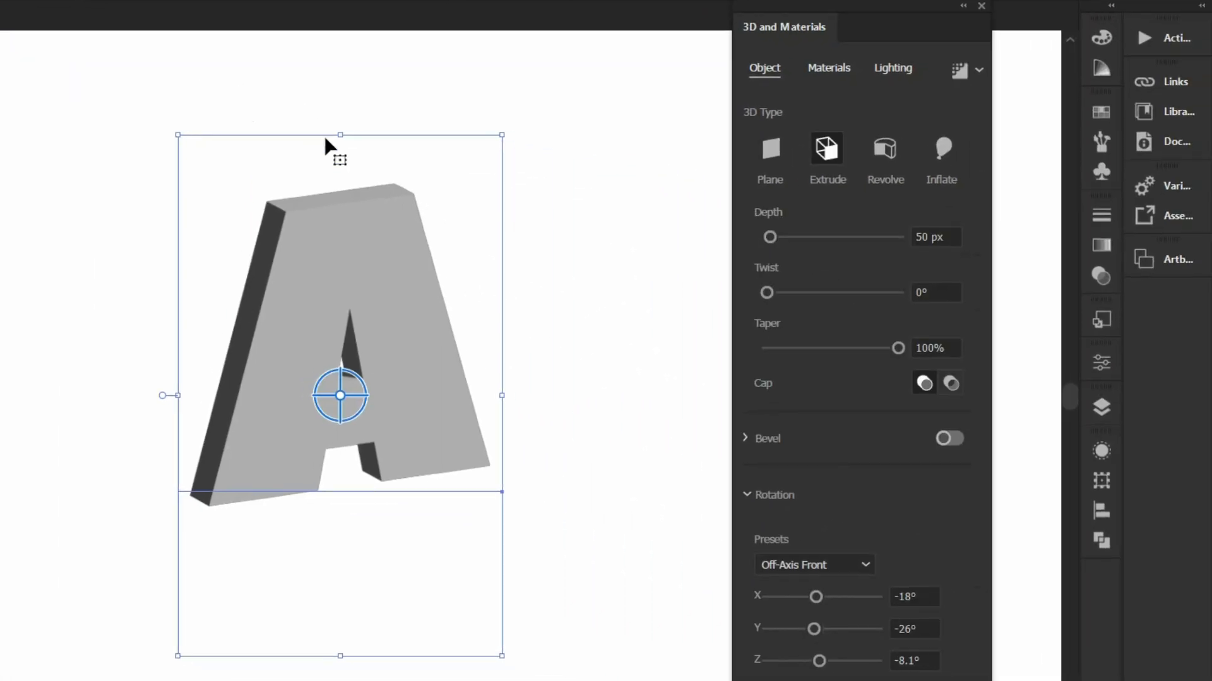
left_click(817, 66)
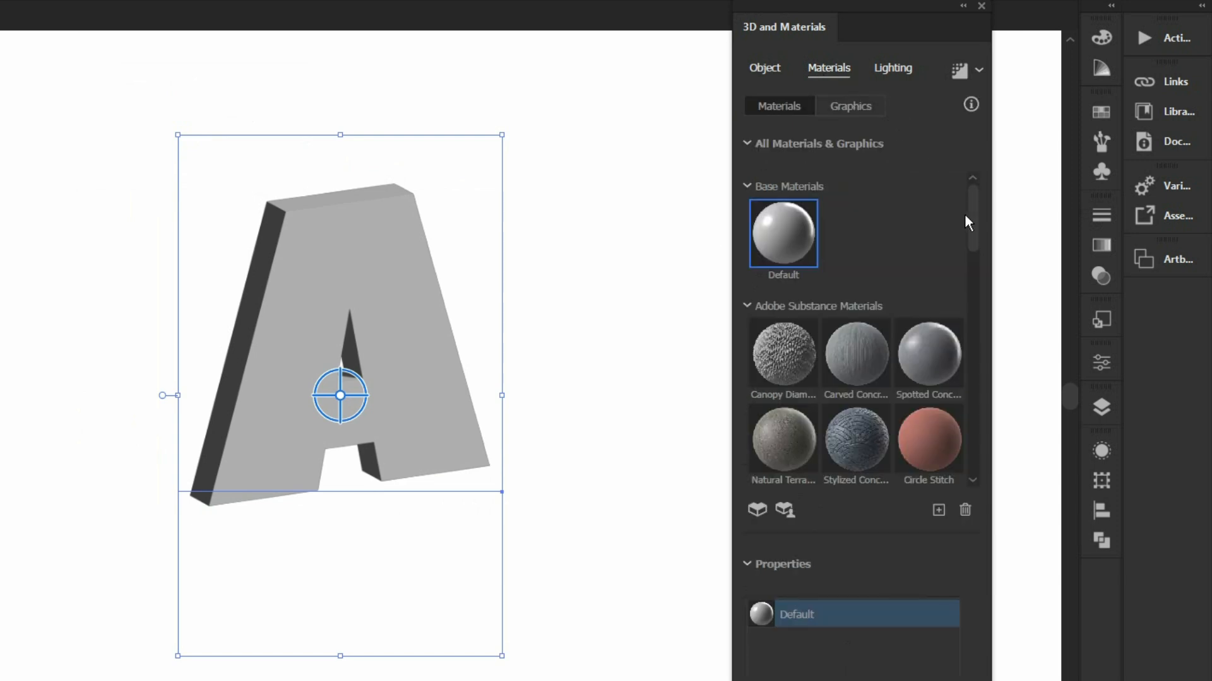
left_click_drag(971, 223, 975, 264)
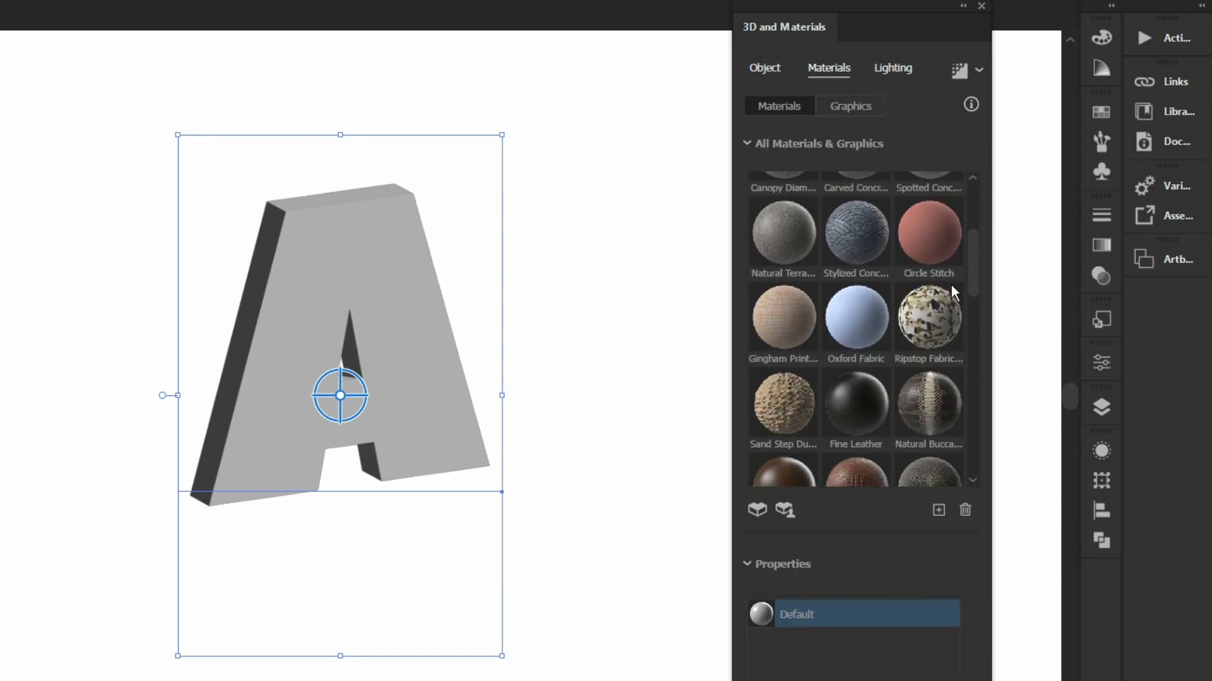
left_click(789, 318)
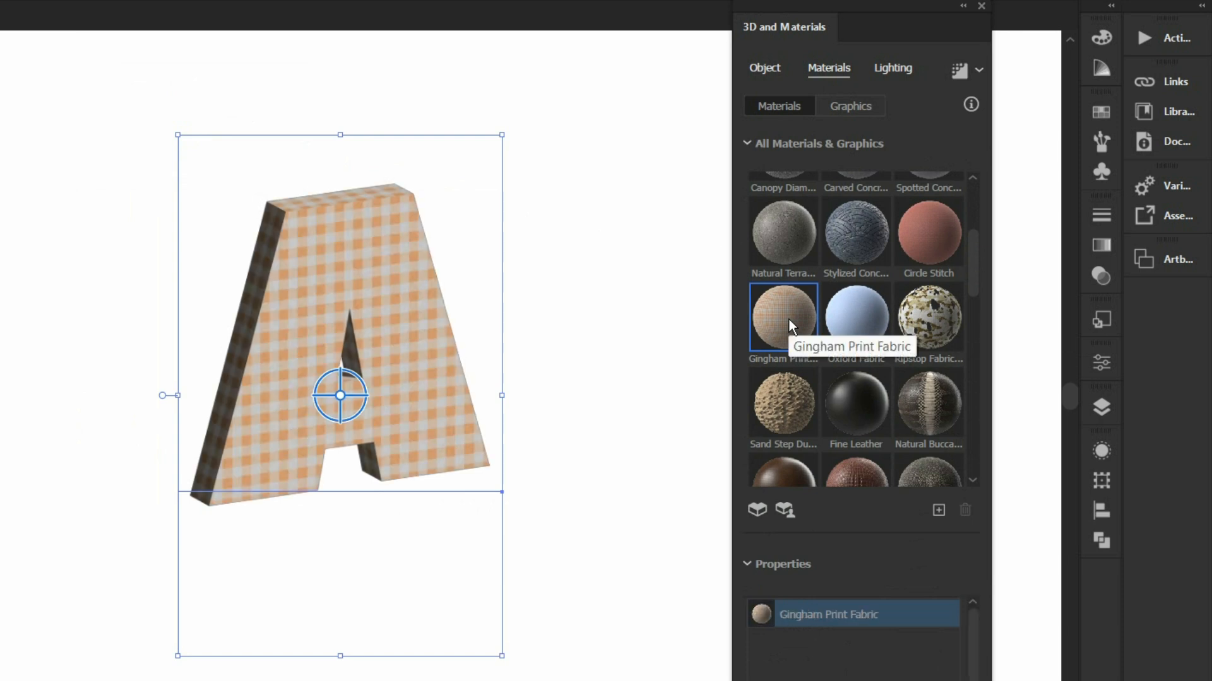
- Set Color 01 of the A's gingham material to purple (#c568d8)
left_click(808, 143)
left_click_drag(967, 263, 981, 382)
left_click(947, 341)
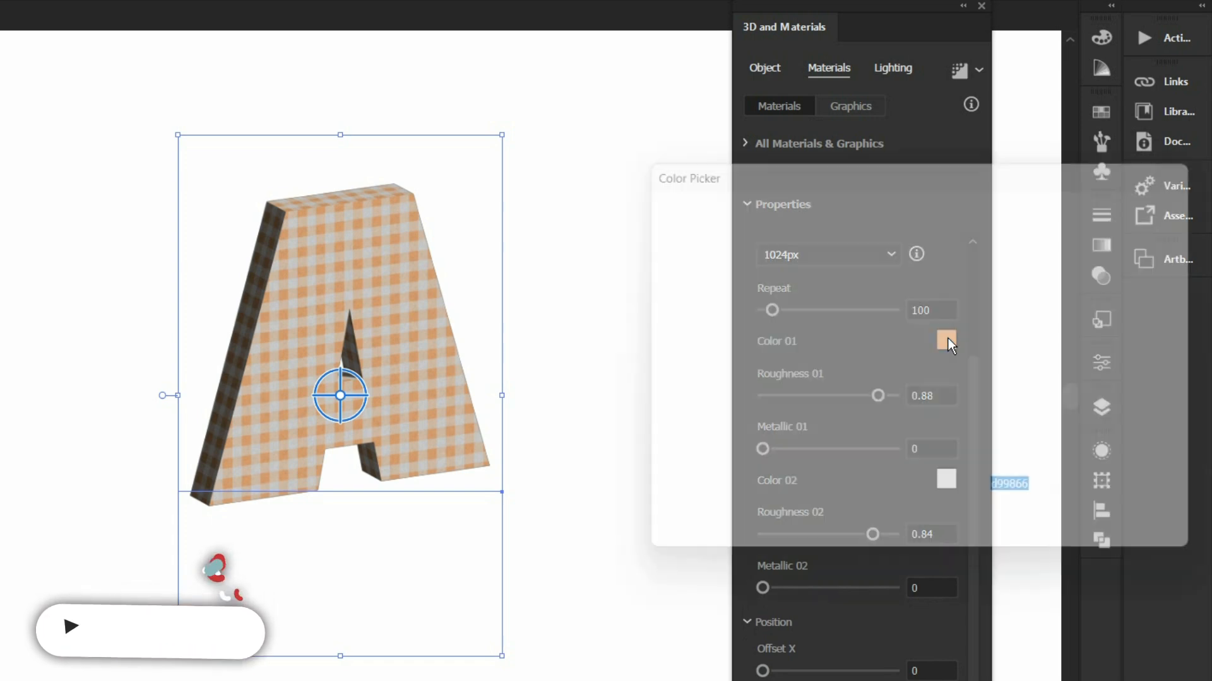
left_click(948, 288)
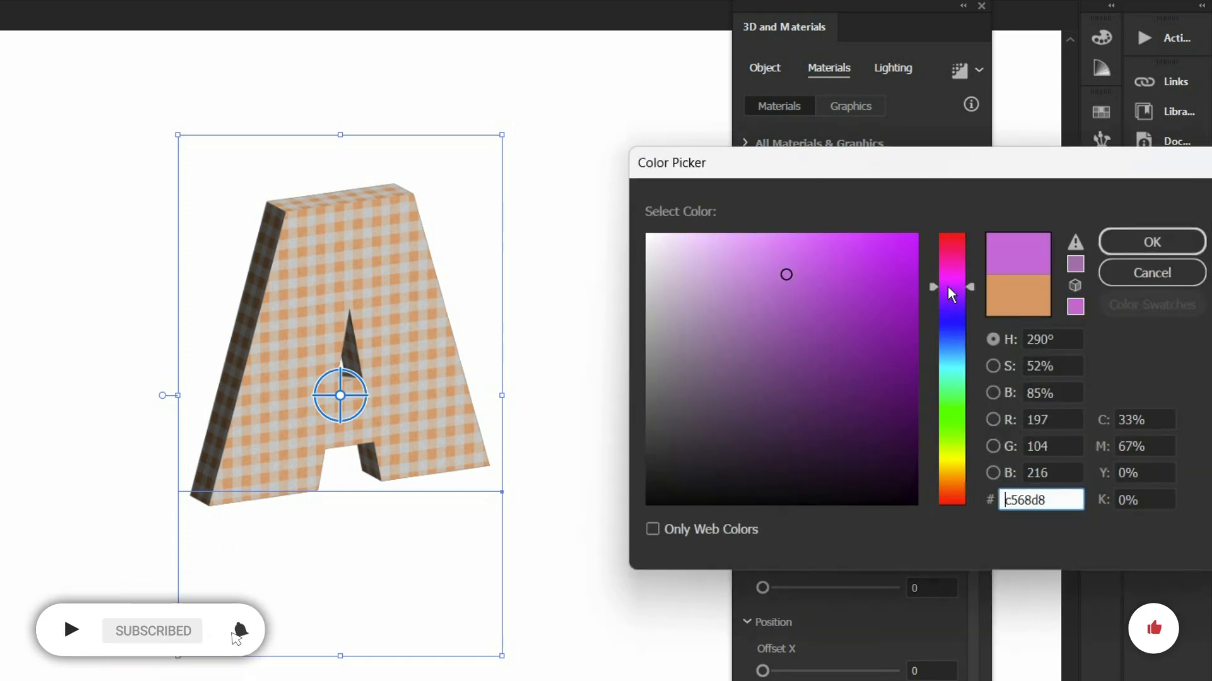
left_click(1127, 245)
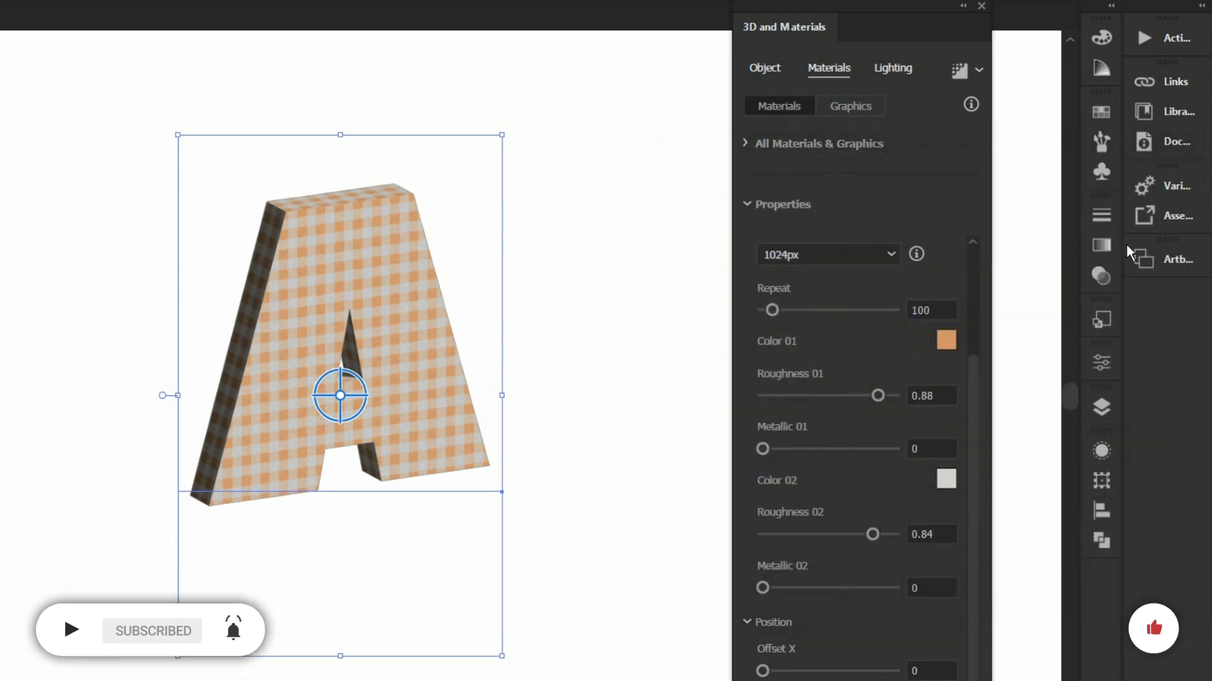
- Set Color 02 of the A's gingham material to pale lilac (#f4d4ff)
left_click(947, 478)
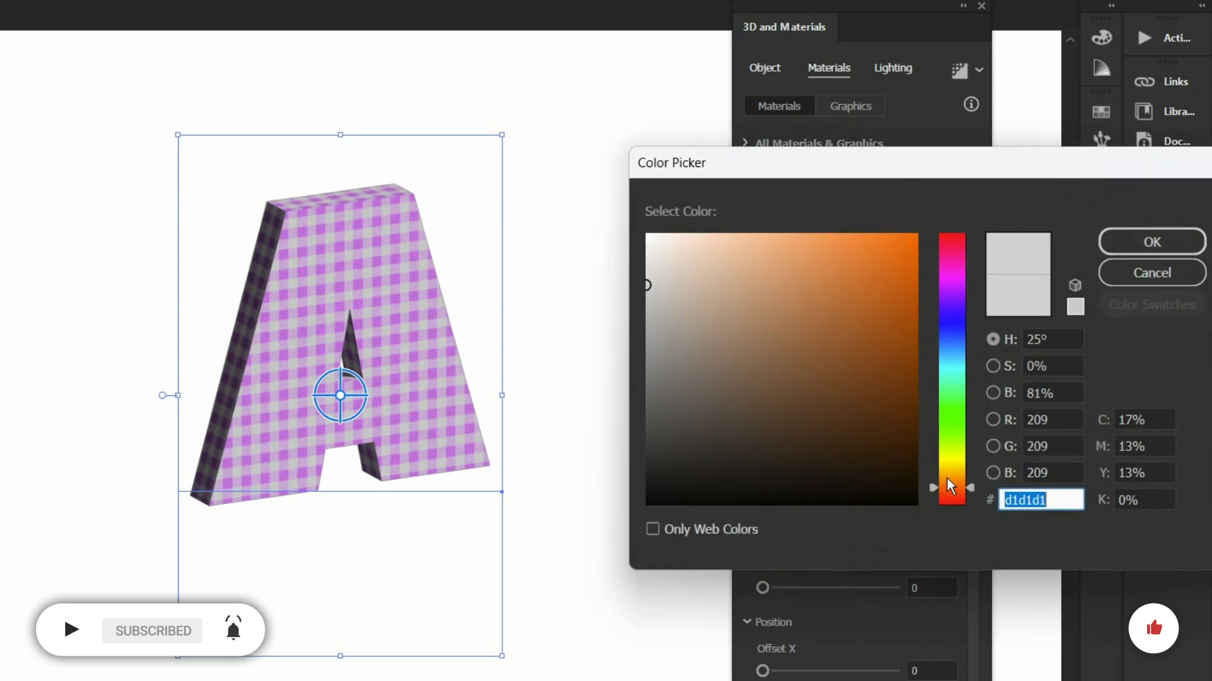
left_click(953, 289)
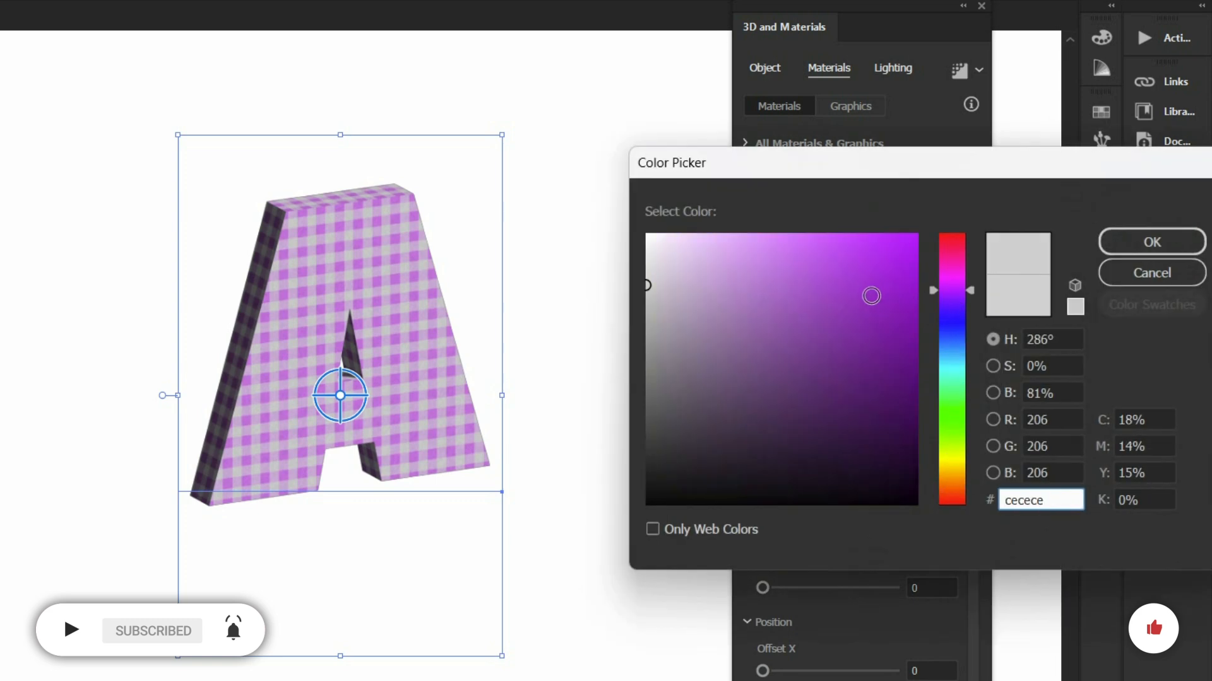
left_click_drag(732, 280, 693, 222)
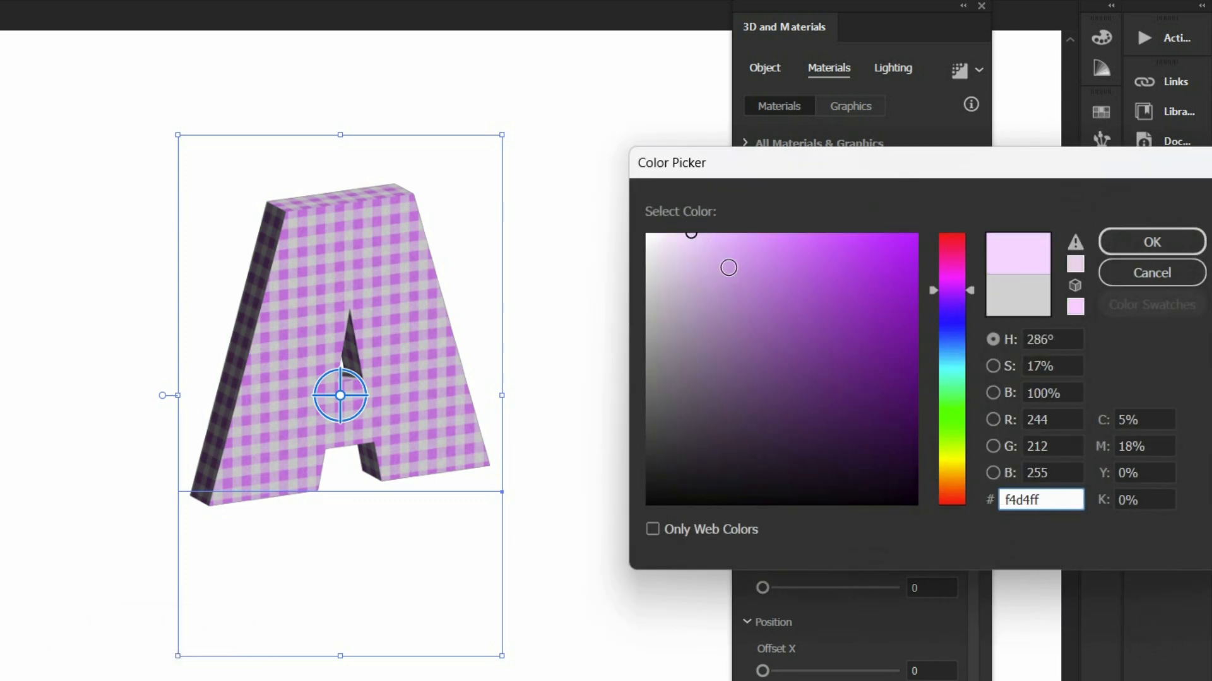
left_click(1118, 245)
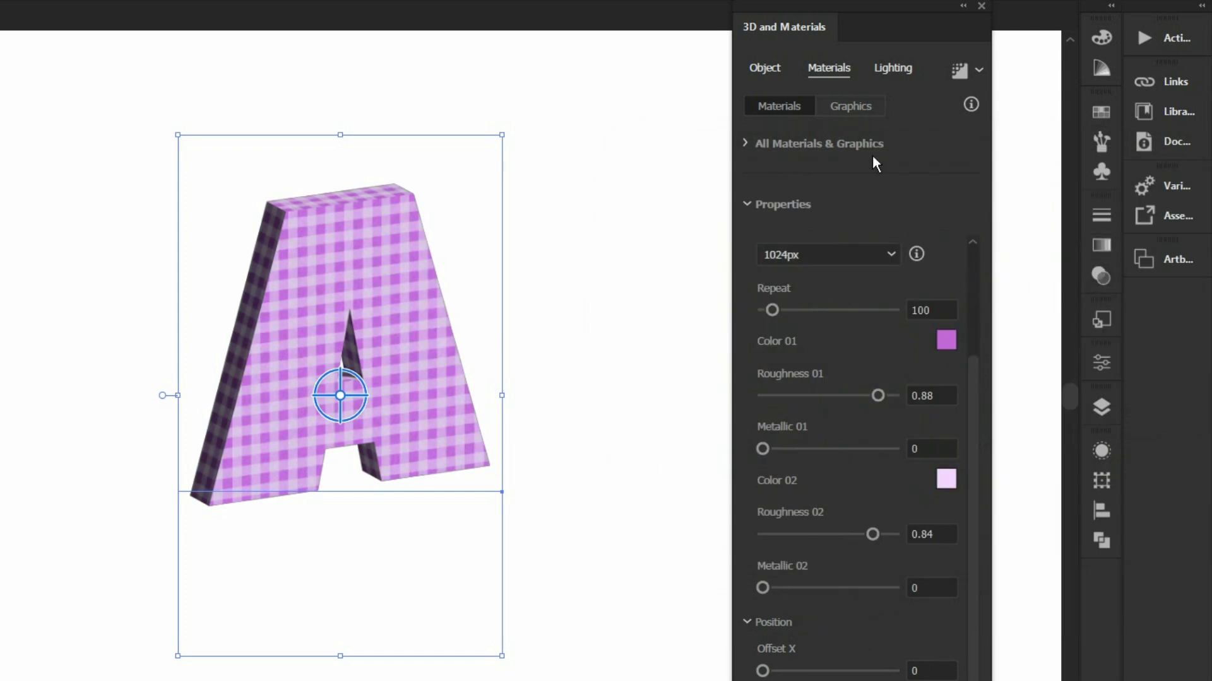
- Adjust the A's light to 67% intensity, 107° rotation, 55° height and 86% softness
left_click(876, 67)
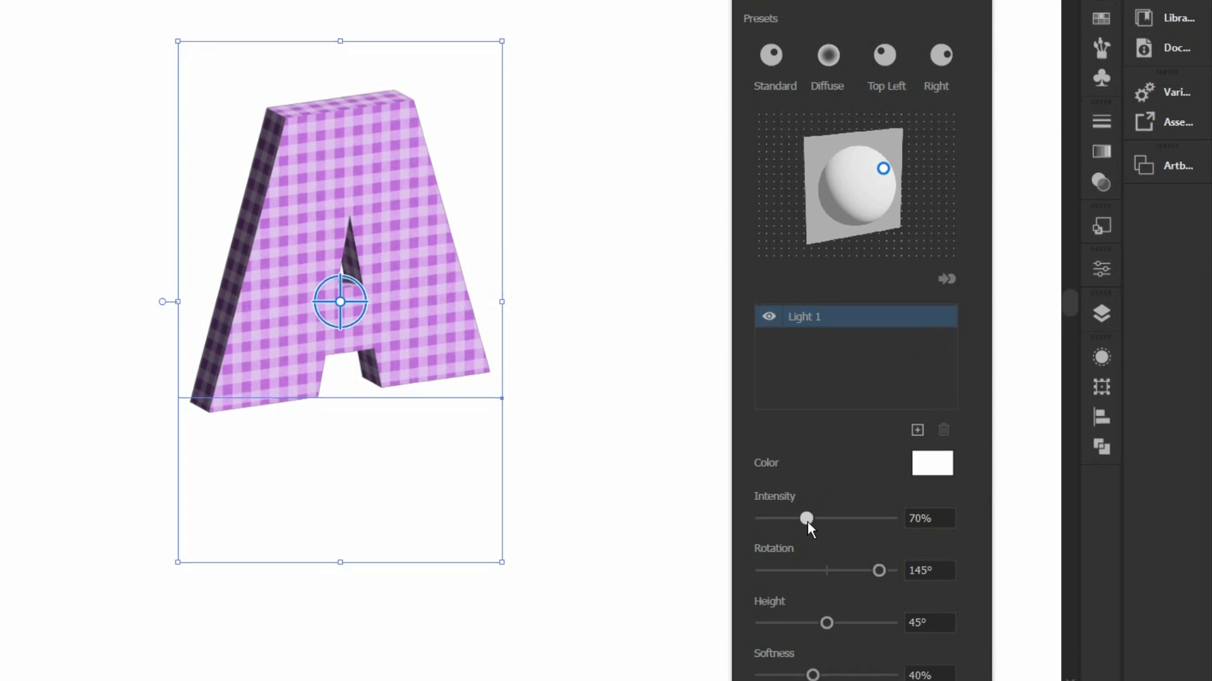
mouse_move(808, 521)
left_mouse_down()
mouse_move(848, 521)
mouse_move(811, 520)
mouse_move(805, 484)
left_mouse_up()
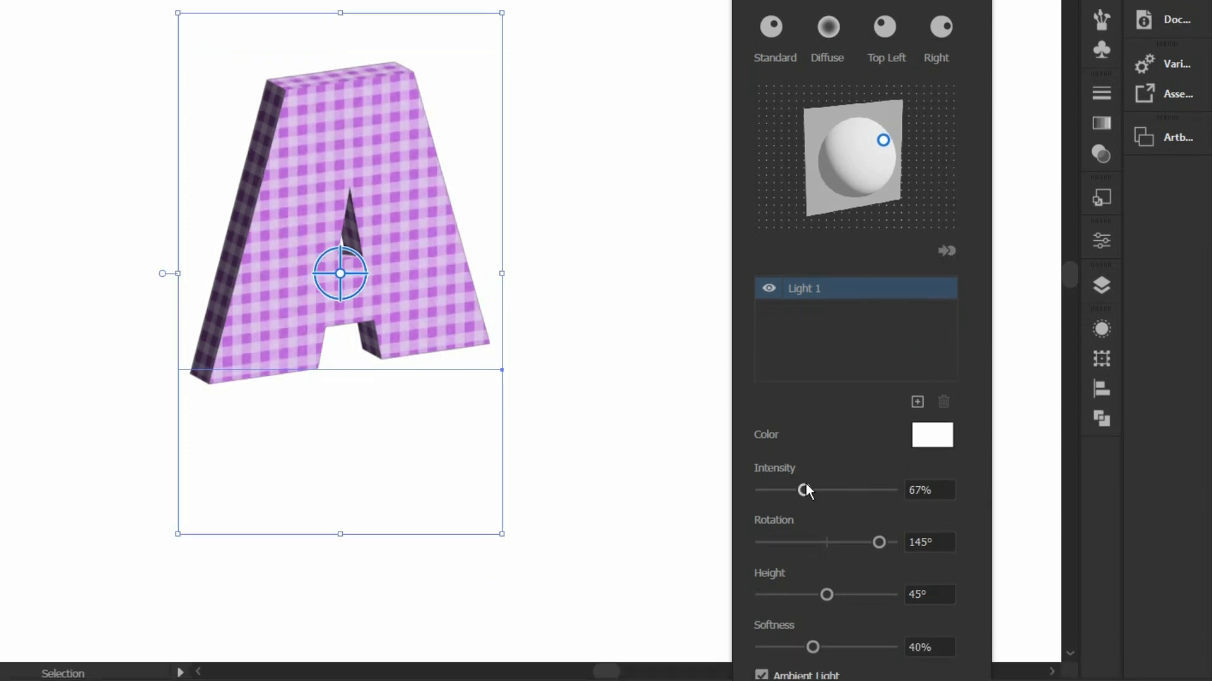
mouse_move(879, 542)
left_mouse_down()
mouse_move(782, 542)
mouse_move(820, 534)
left_mouse_up()
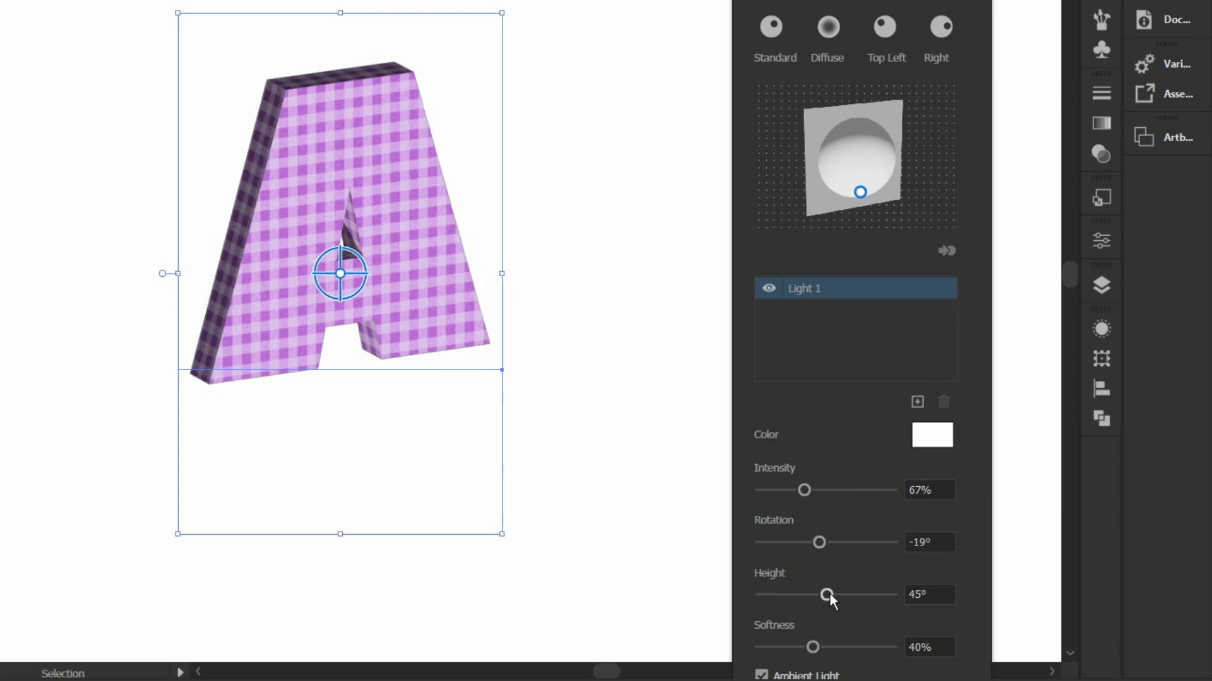
mouse_move(827, 594)
left_mouse_down()
mouse_move(869, 595)
mouse_move(798, 588)
mouse_move(844, 596)
left_mouse_up()
left_click_drag(820, 542, 872, 545)
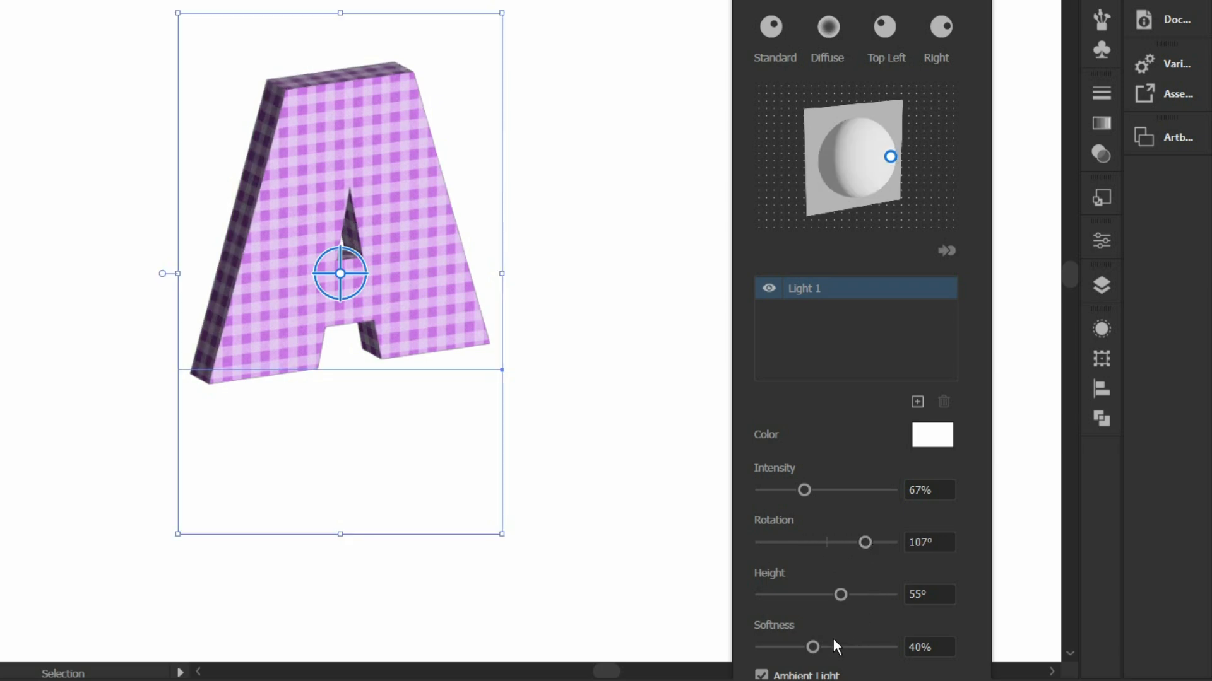
left_click_drag(813, 646, 872, 639)
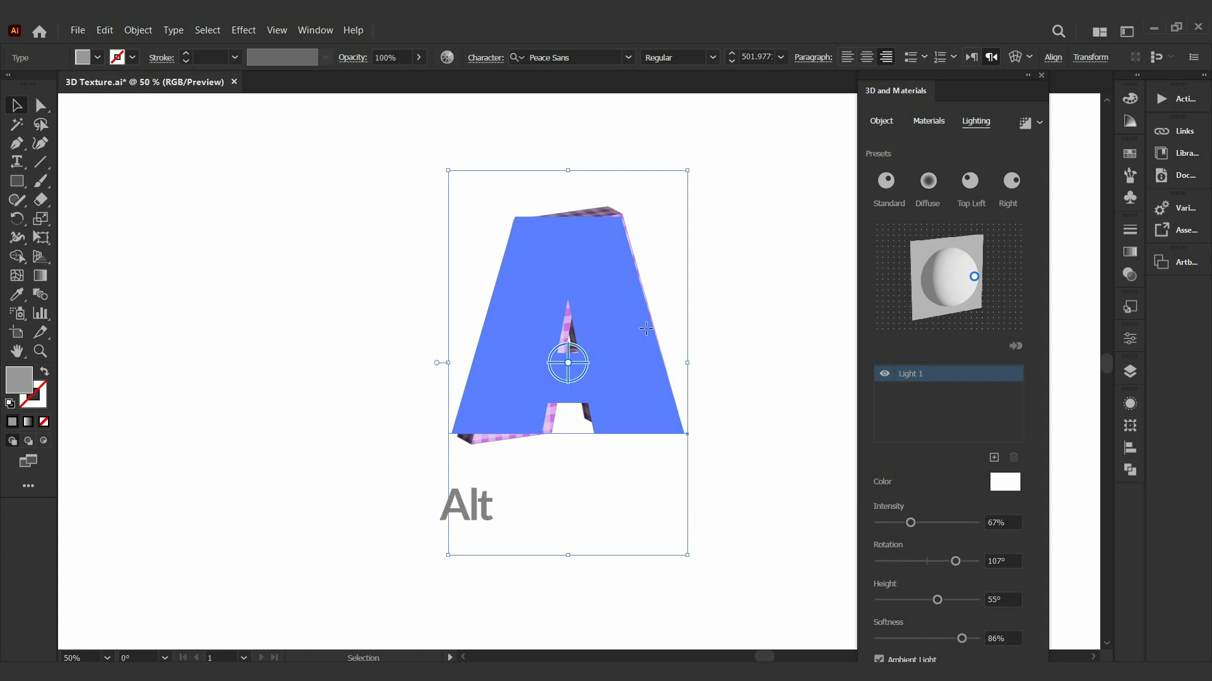
- Duplicate the 3D letter A horizontally to make a row of three evenly spaced letters
left_click_drag(649, 352, 782, 354)
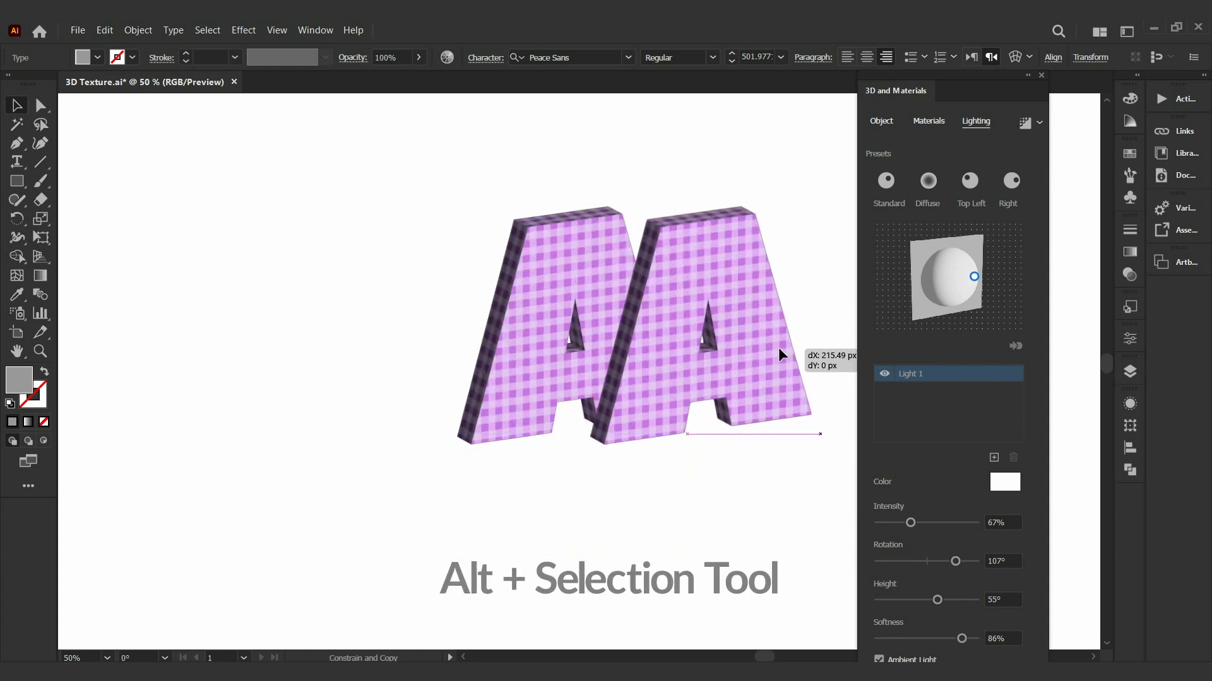
left_click_drag(348, 196, 768, 313)
left_click(601, 308)
- Replace the middle letter with B and the last letter with C
key("t")
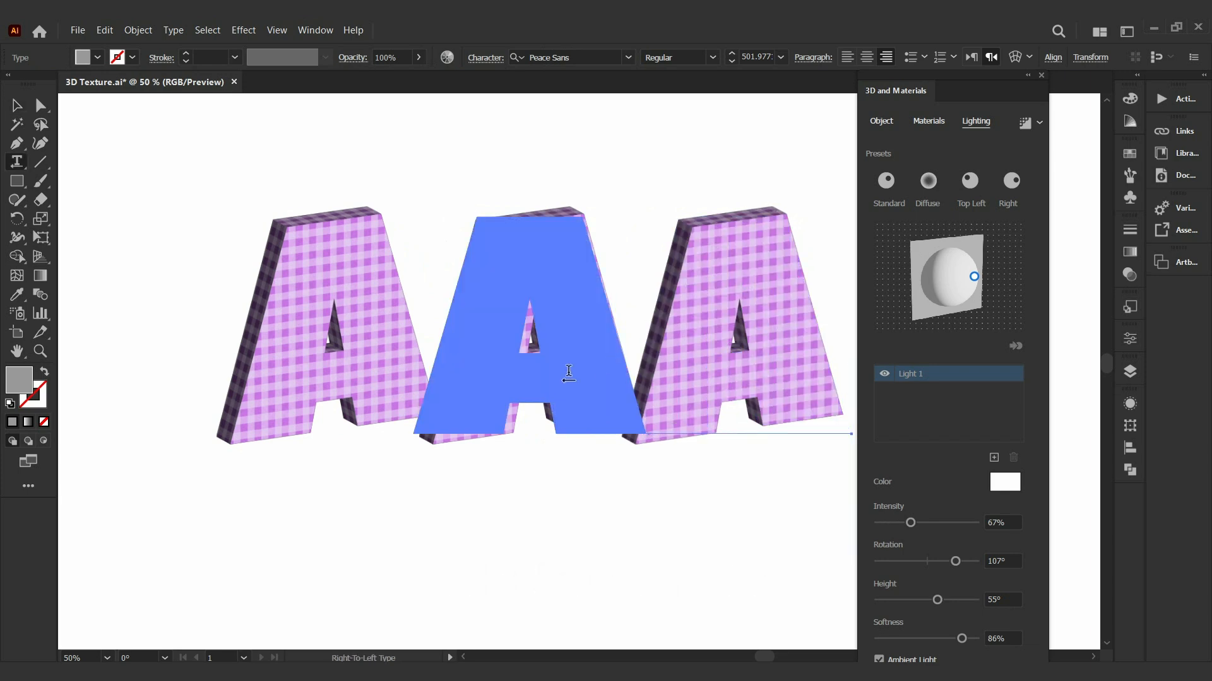
double_click(536, 383)
type("B")
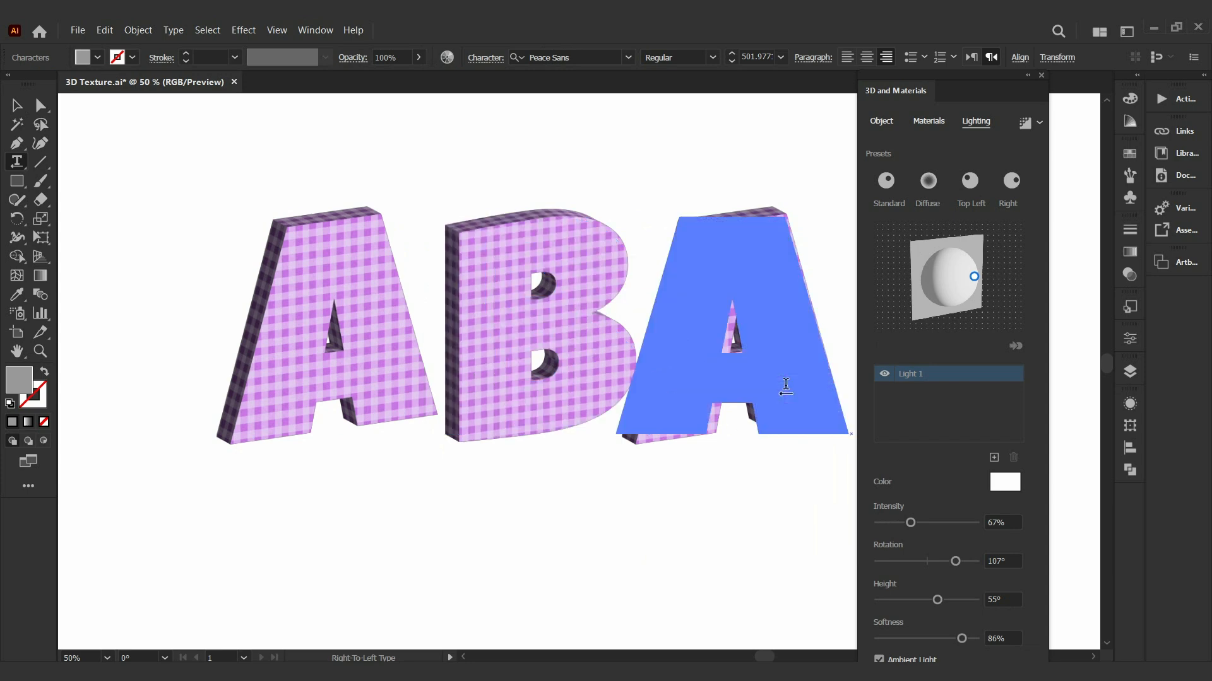
double_click(786, 386)
type("C")
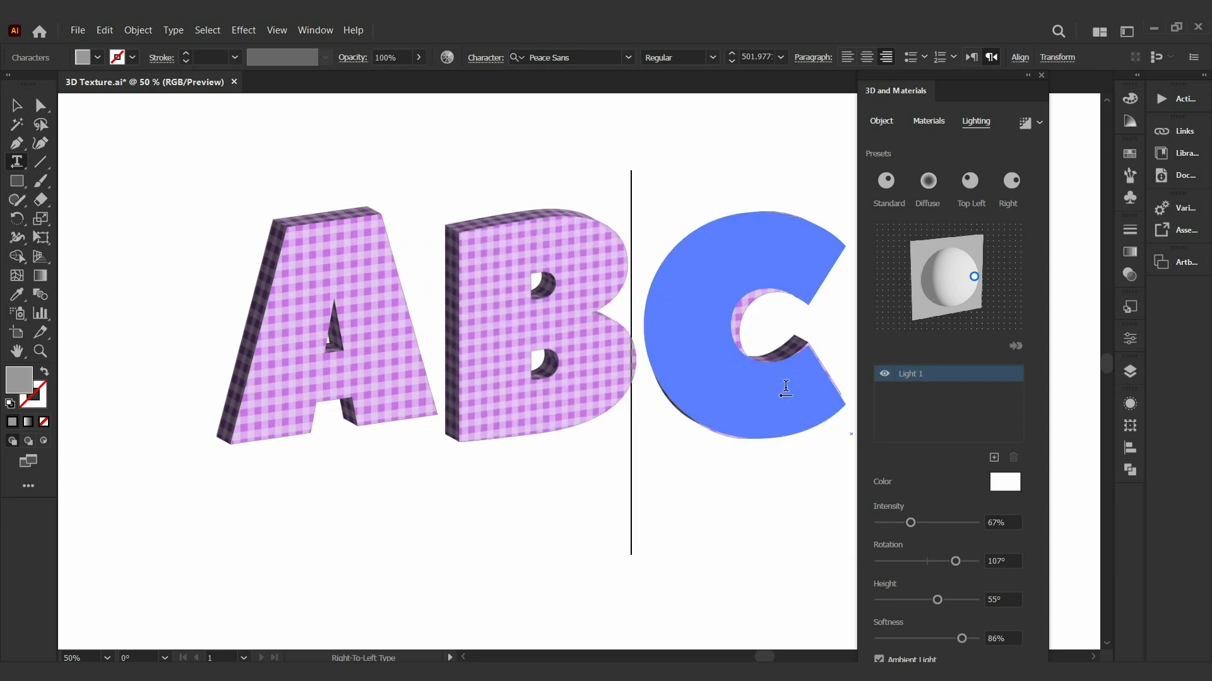
- Select the letter B and set Color 01 of its gingham material to yellow (#f4bd25)
left_click(17, 112)
double_click(521, 416)
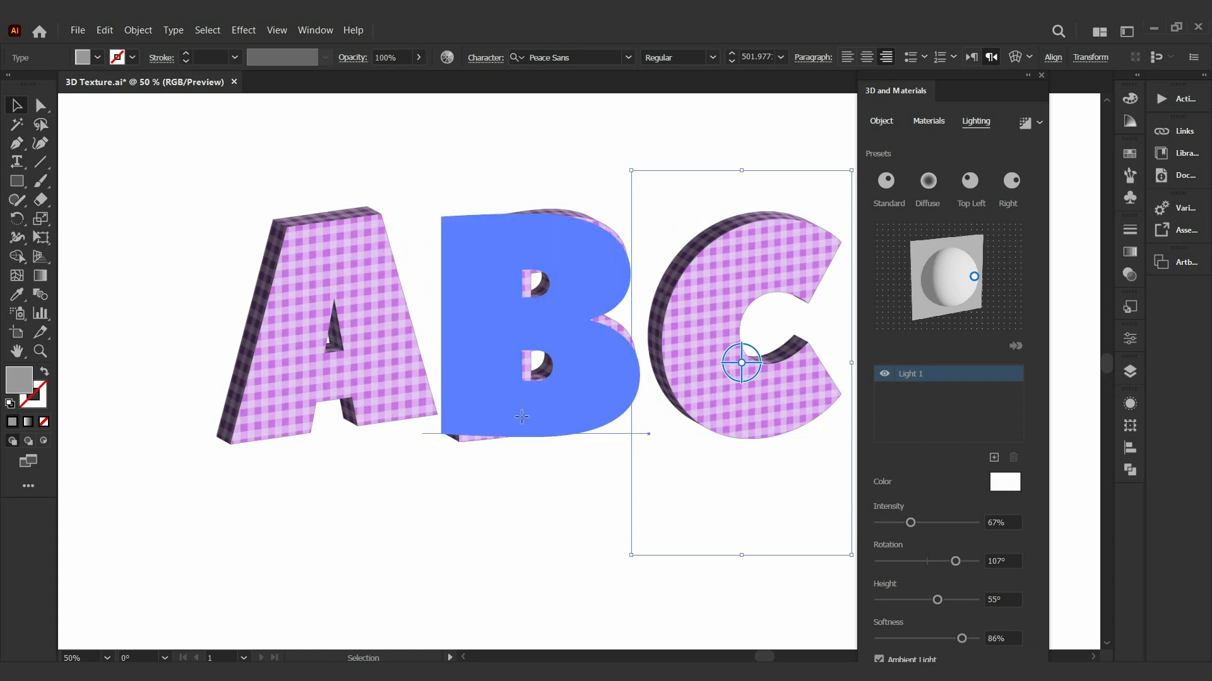
left_click(521, 417)
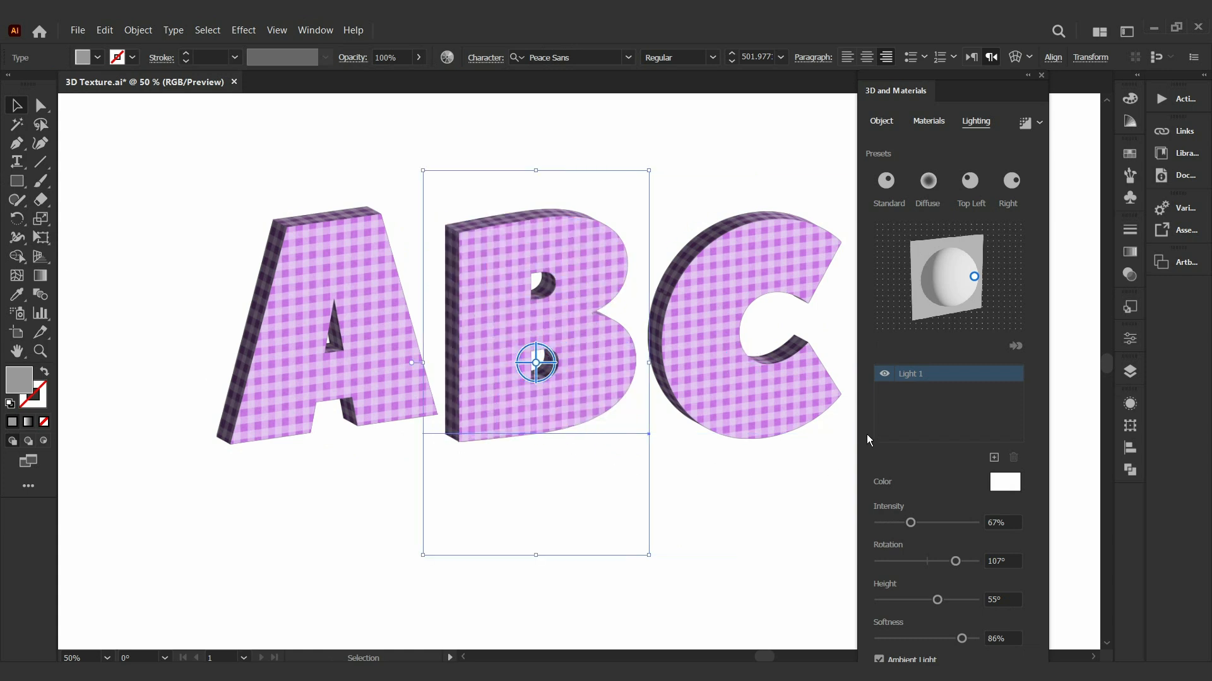
left_click(932, 120)
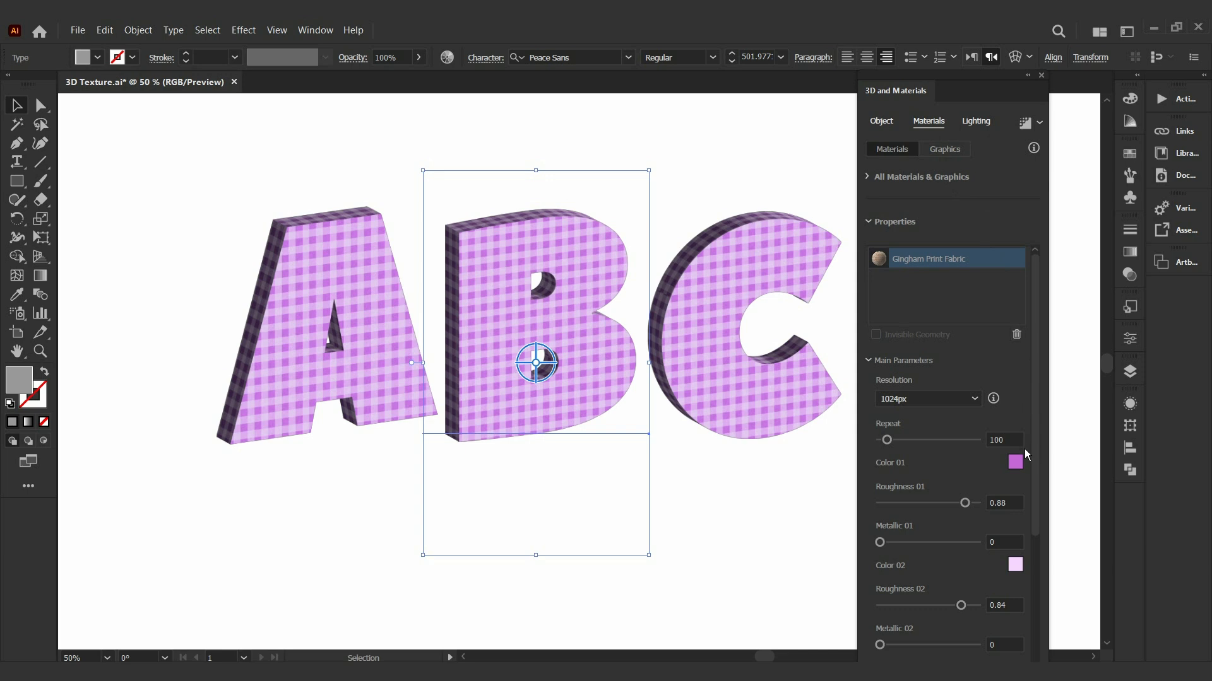
left_click(1017, 464)
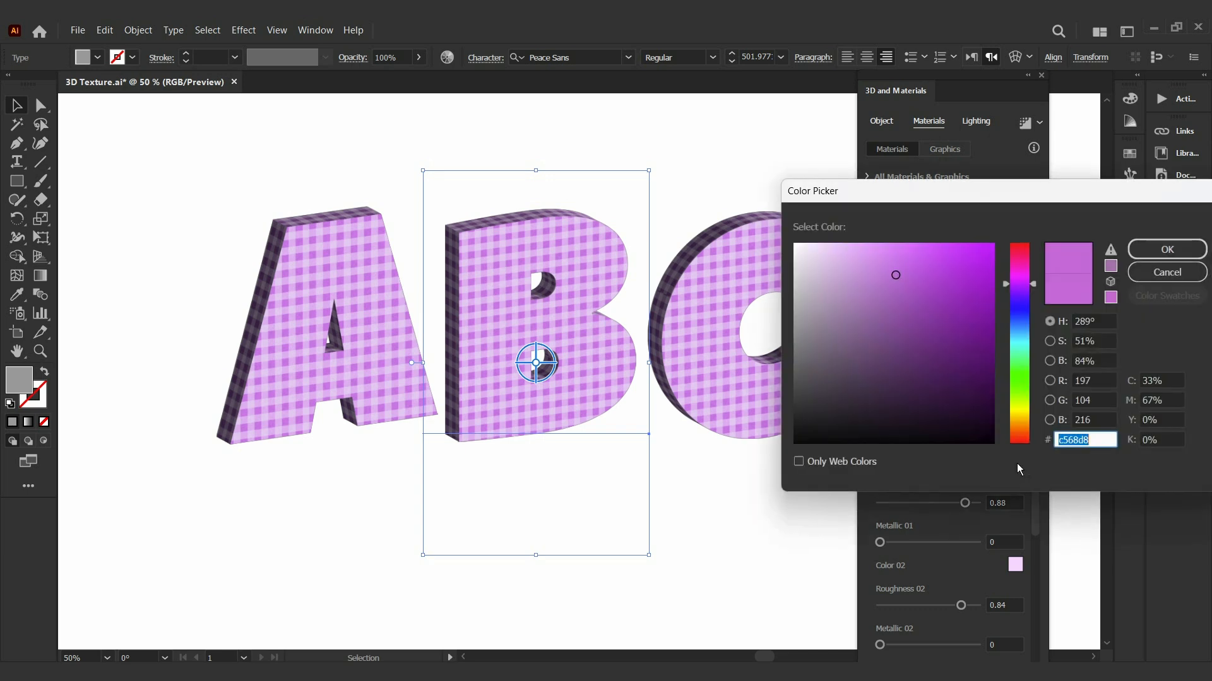
left_click(1017, 420)
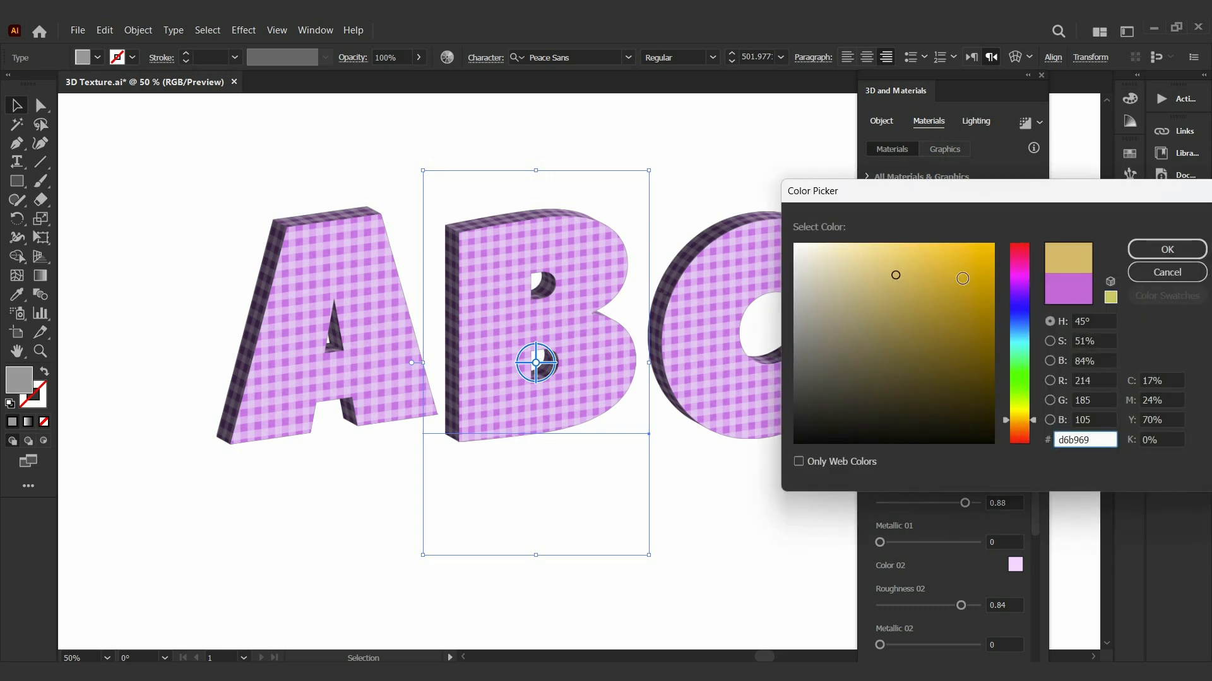
left_click(964, 252)
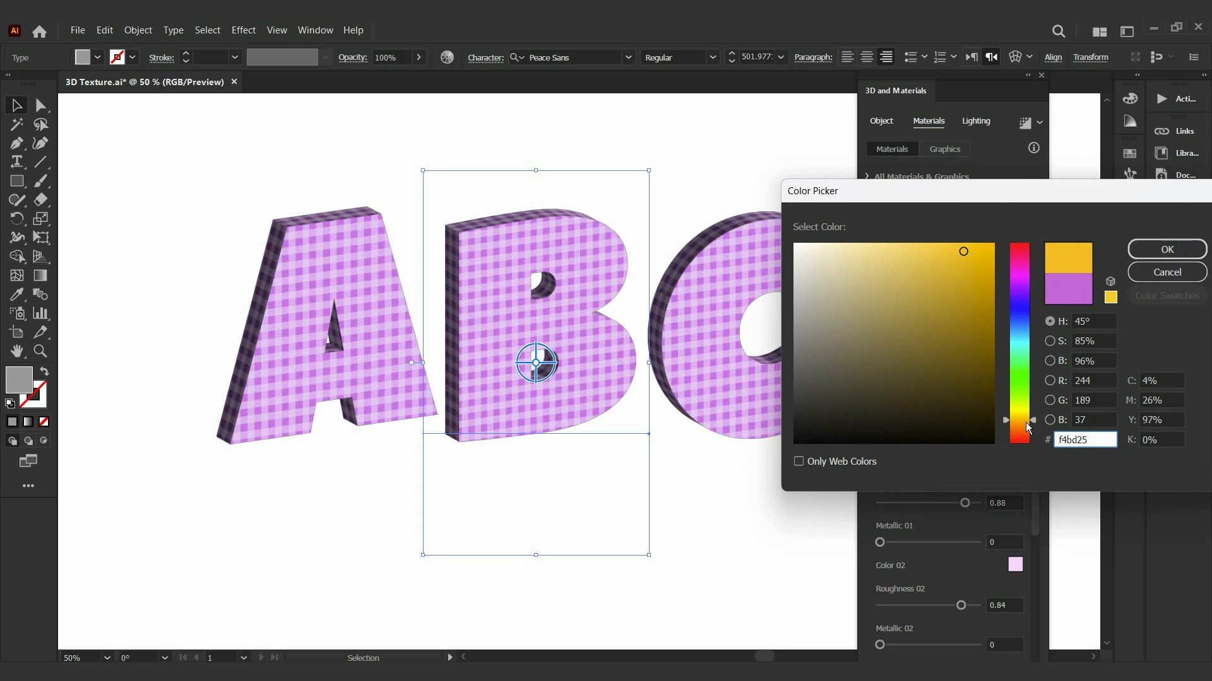
left_click_drag(1027, 427, 1027, 426)
left_click(1167, 272)
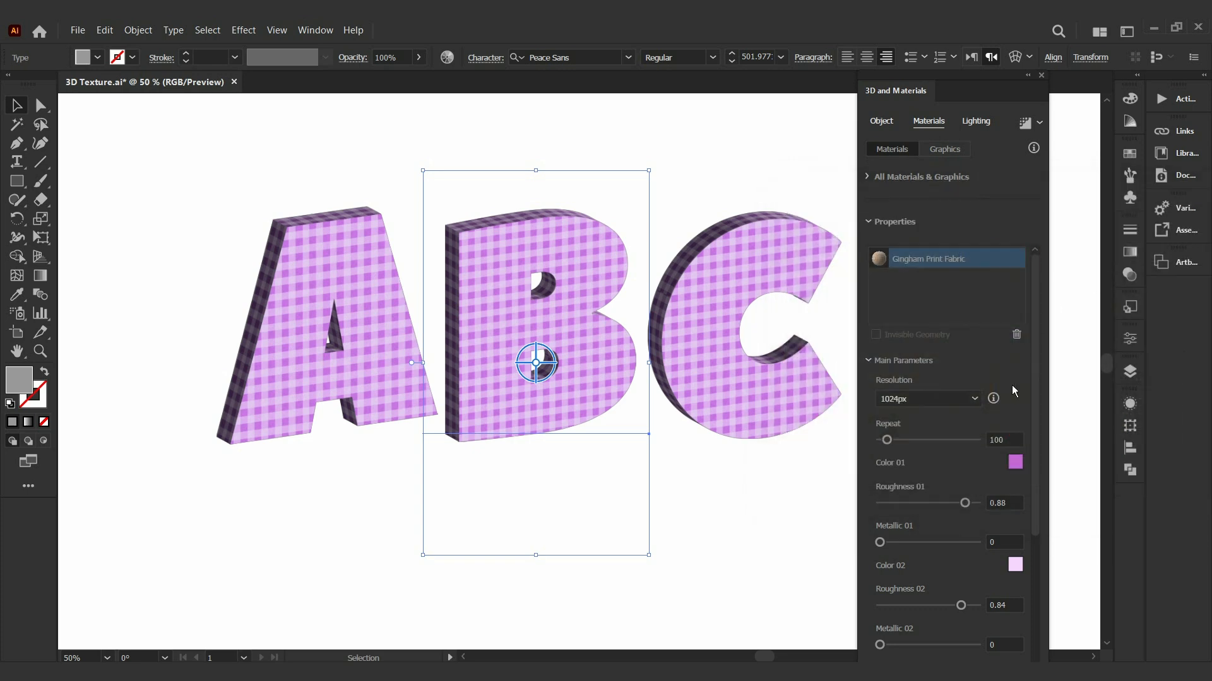
- Set Color 02 of the B's gingham material to cream (#fff4d7)
left_click(1015, 564)
left_click(1025, 427)
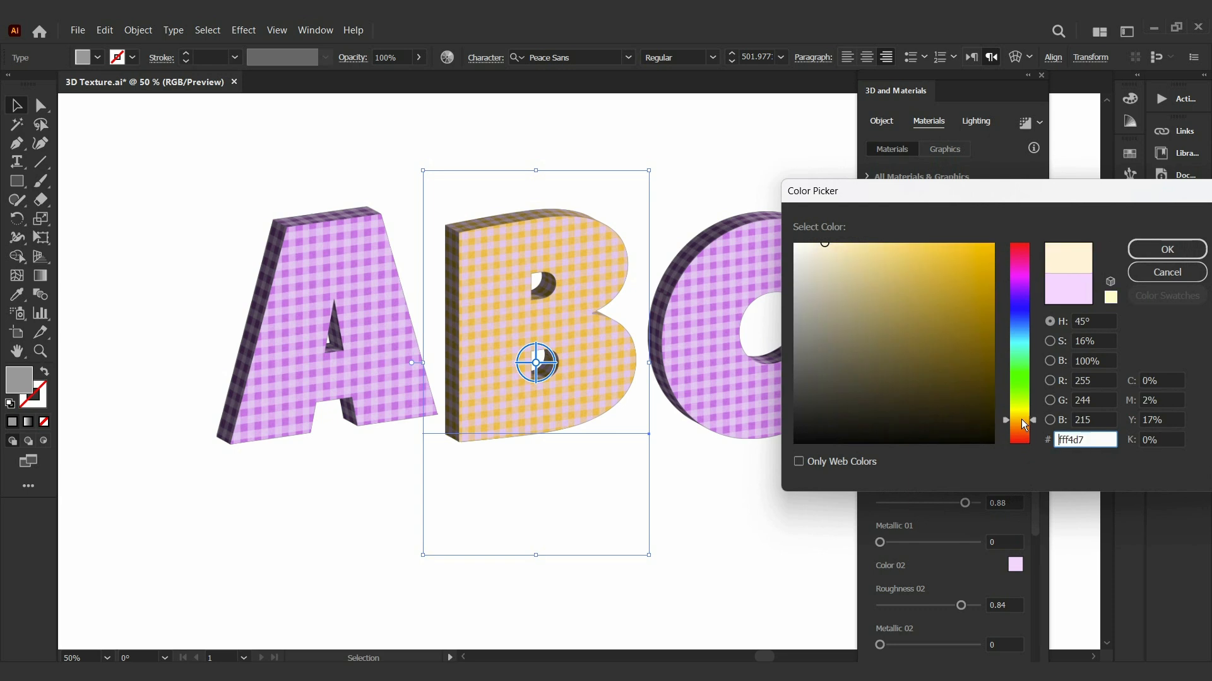
left_click(1149, 252)
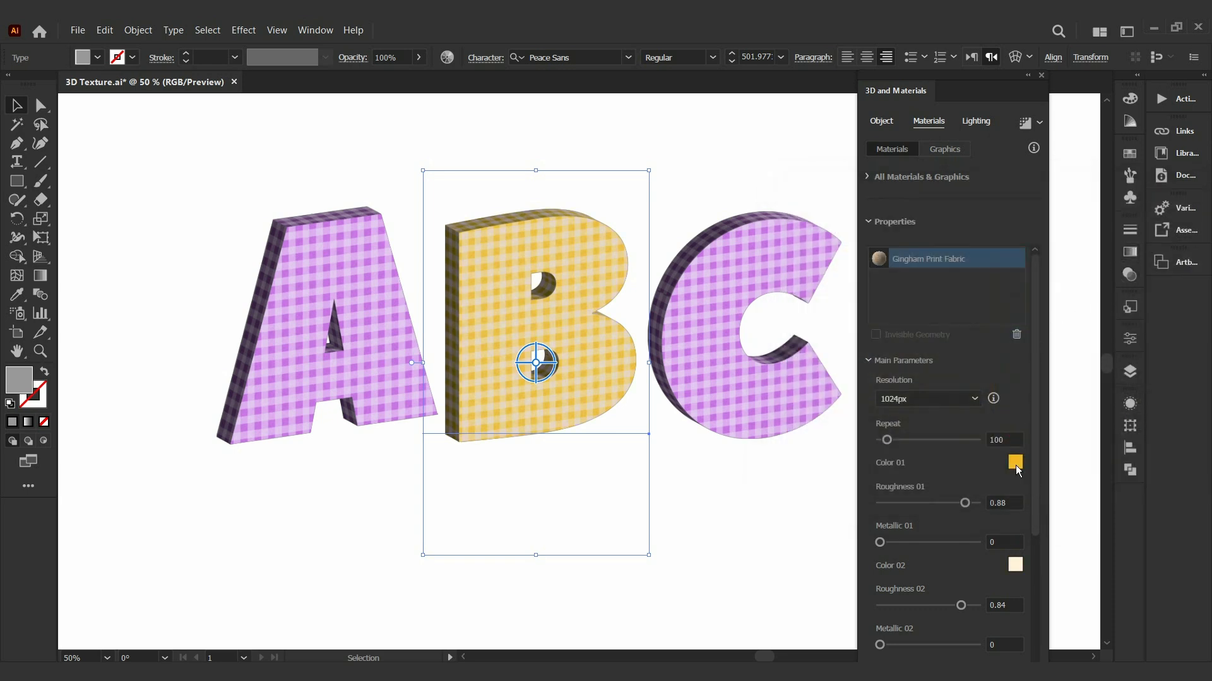
- Shift Color 01 of the B's gingham material to a more orange yellow (#f2af27)
left_click(1016, 465)
left_click(1025, 428)
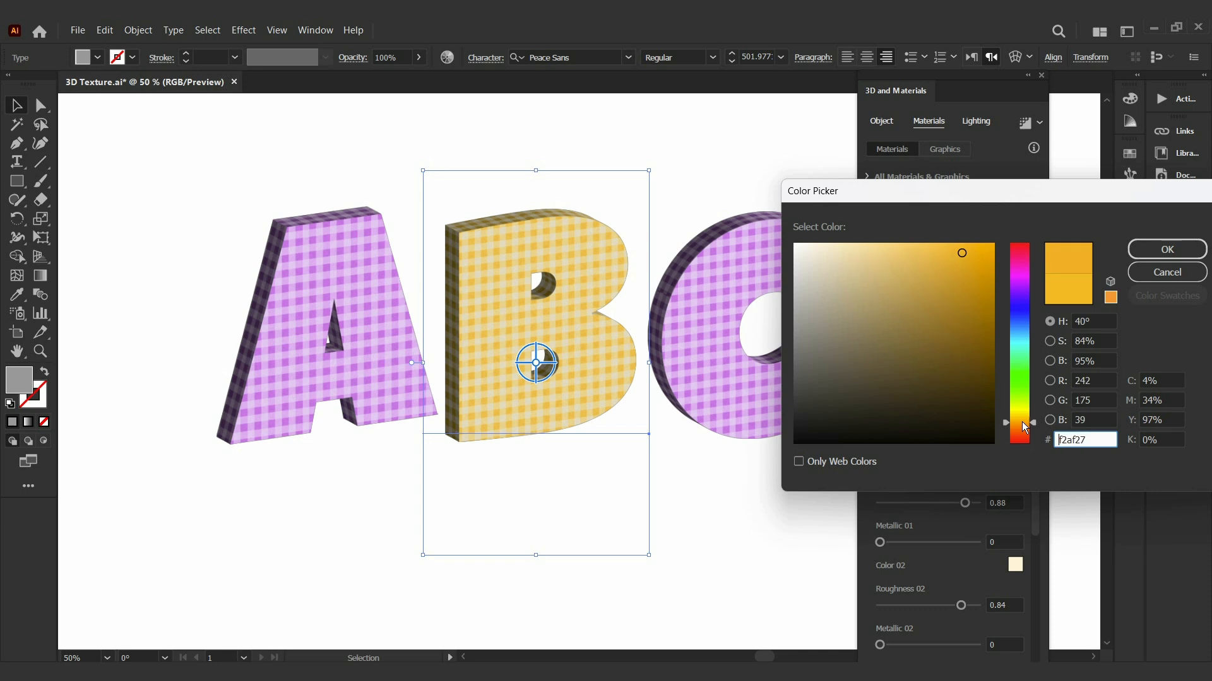
left_click(1195, 248)
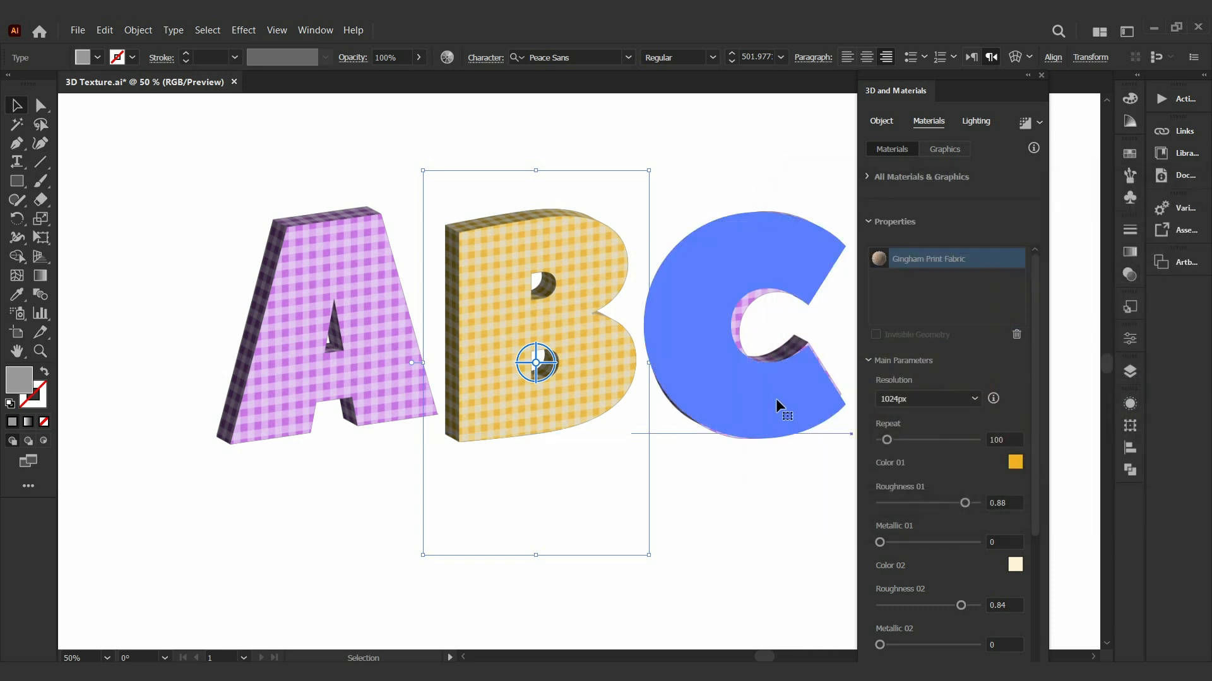
- Select the letter C and set Color 01 of its gingham material to blue (#69b4d6)
left_click(780, 409)
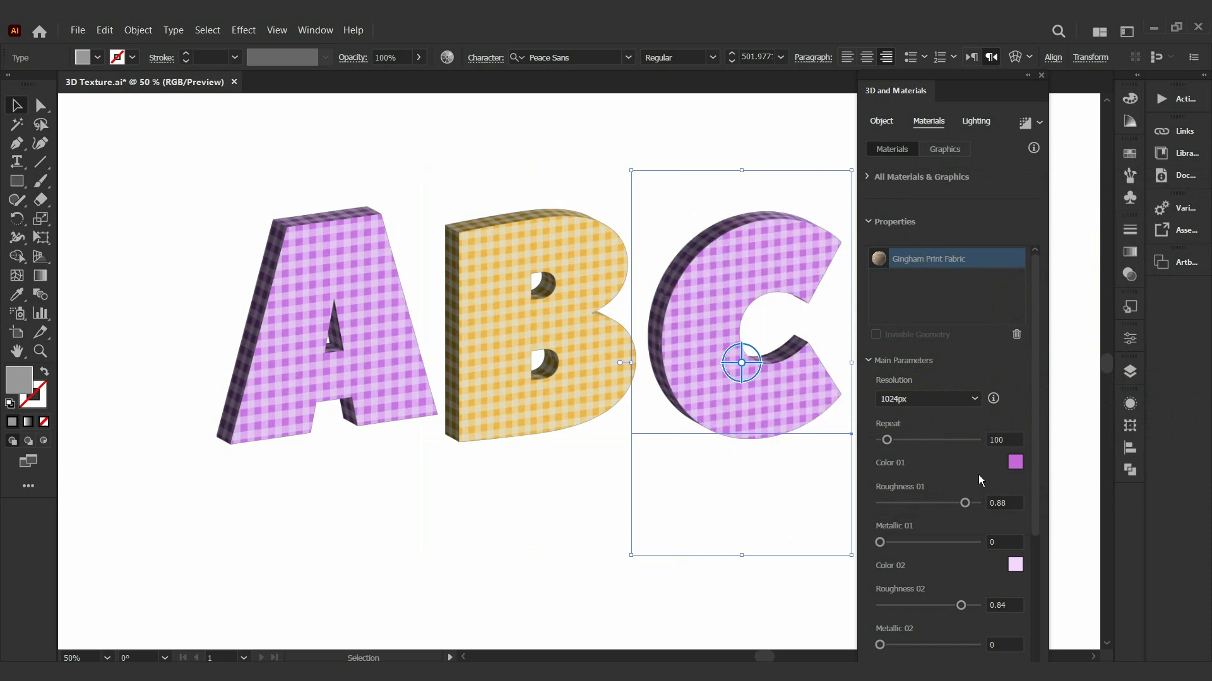
left_click(1015, 469)
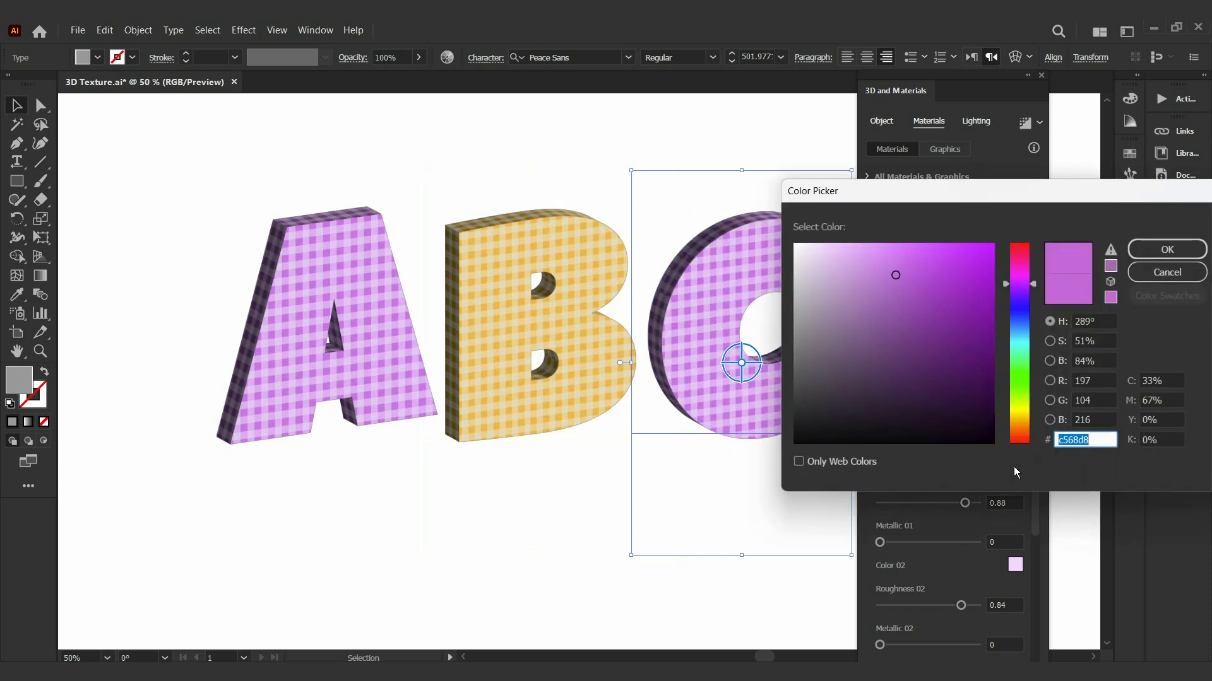
left_click(1019, 334)
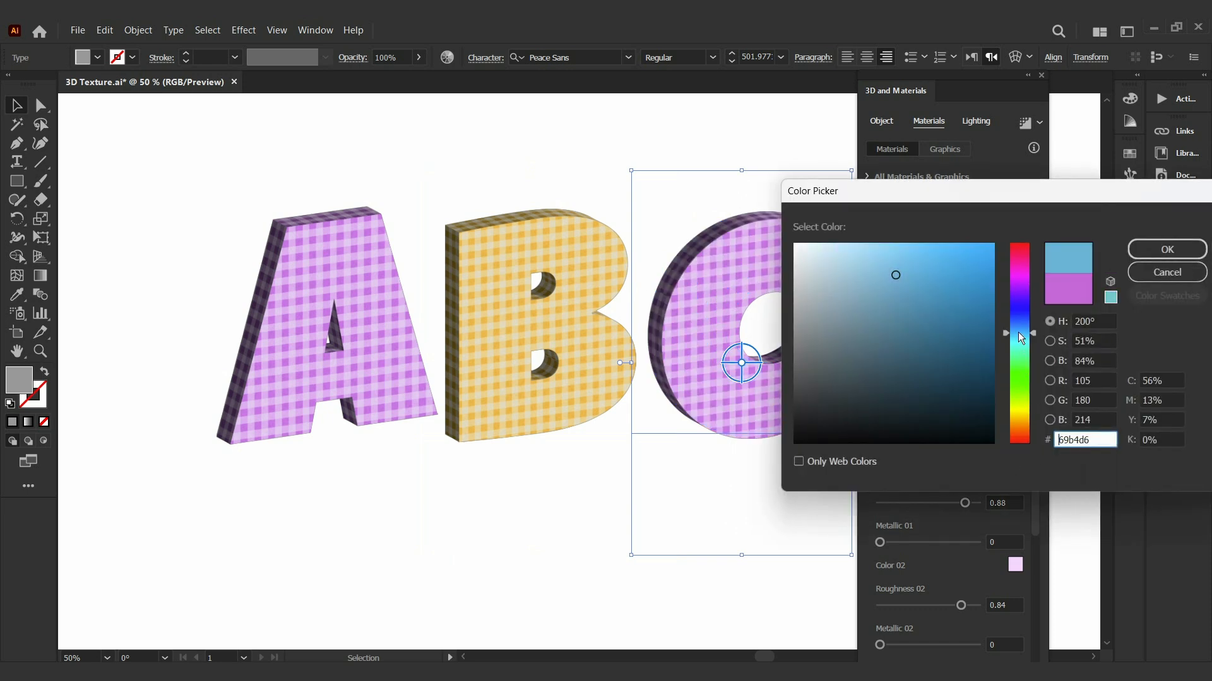
left_click(1135, 254)
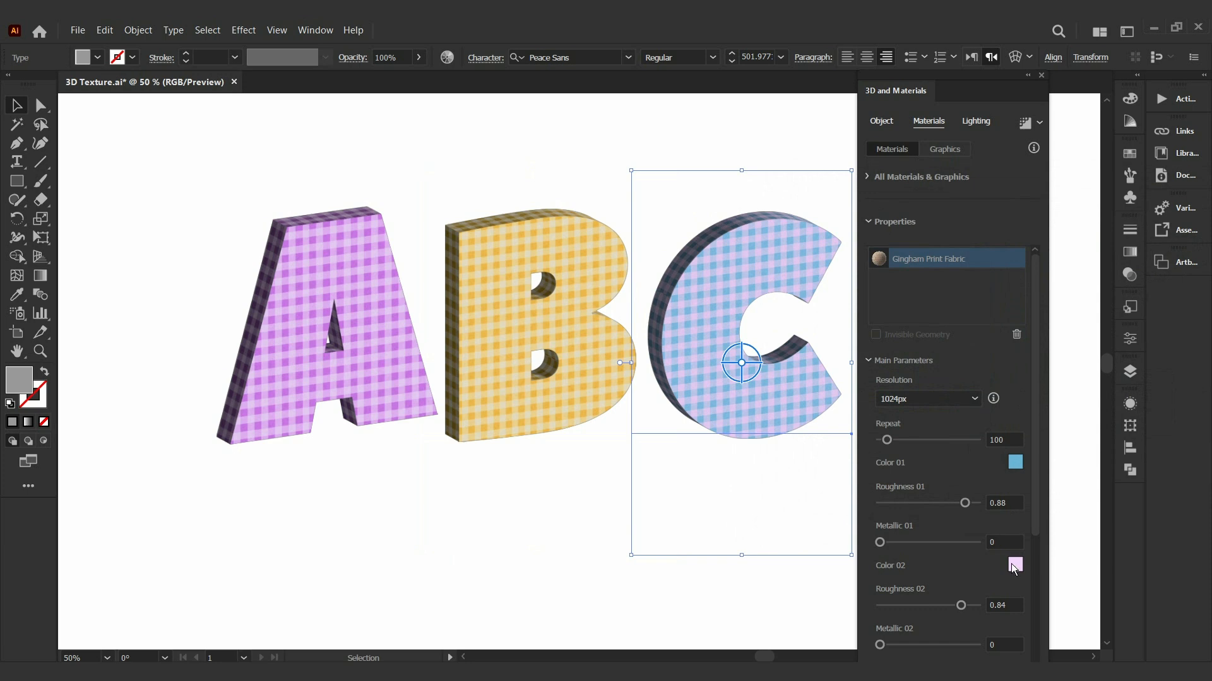
- Set Color 02 of the C's gingham material to a pale sky blue
left_click(1014, 566)
left_click(1024, 338)
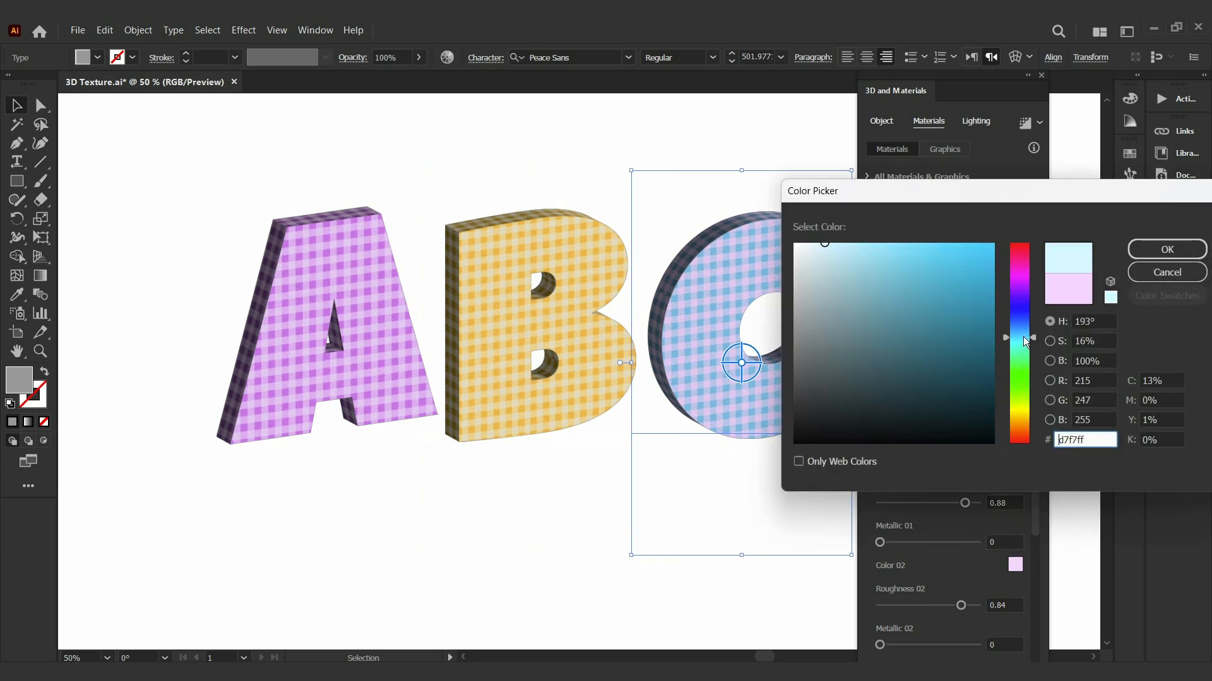
left_click_drag(1023, 338, 1024, 334)
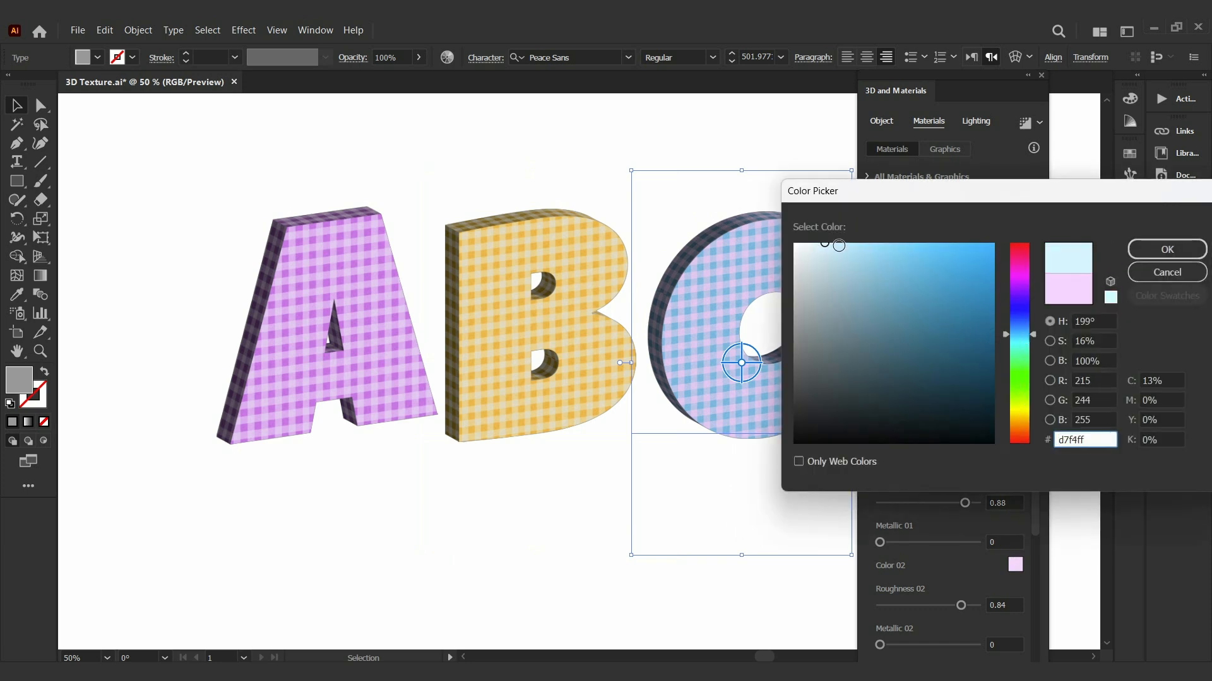
left_click(838, 246)
left_click(1148, 254)
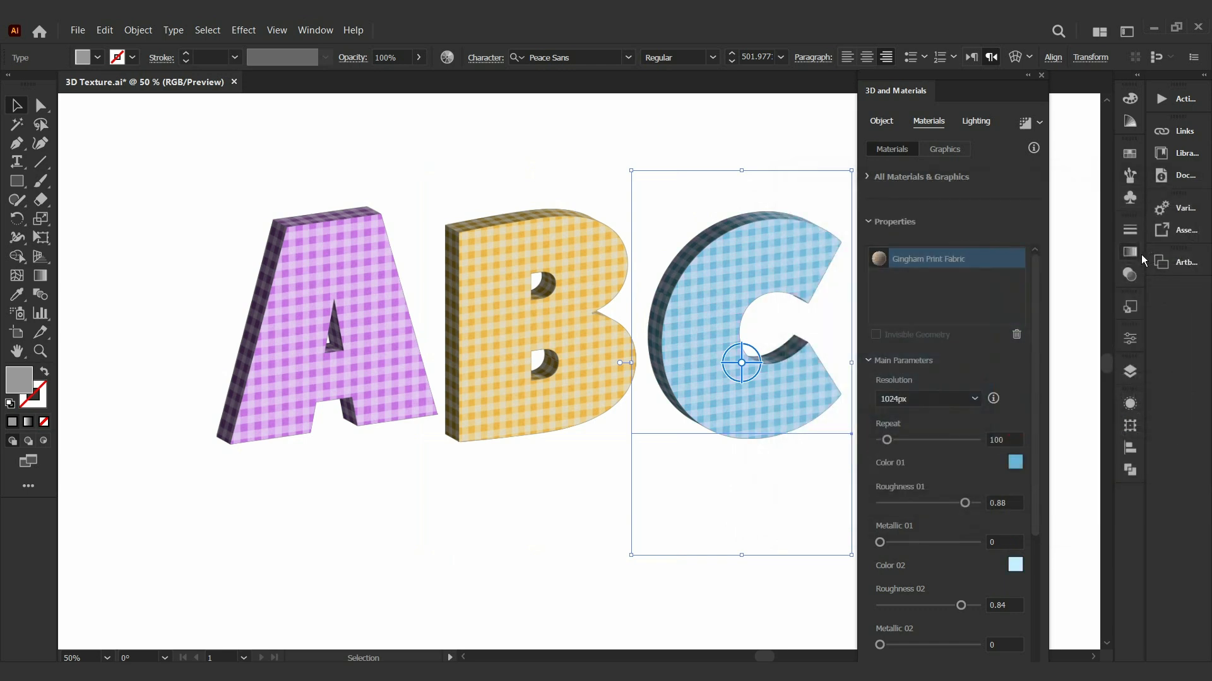
- Close the 3D and Materials settings and move the letters A, B and C together to the right, centring them on the canvas
left_click(1040, 76)
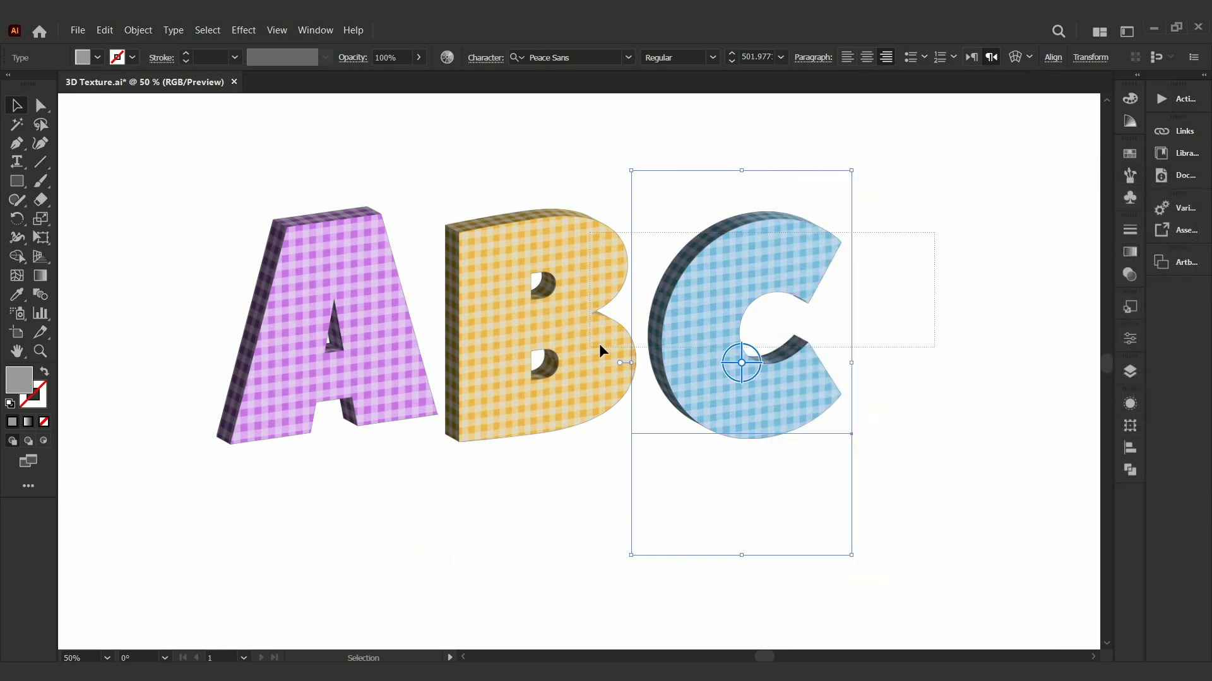
left_click_drag(481, 431, 546, 427)
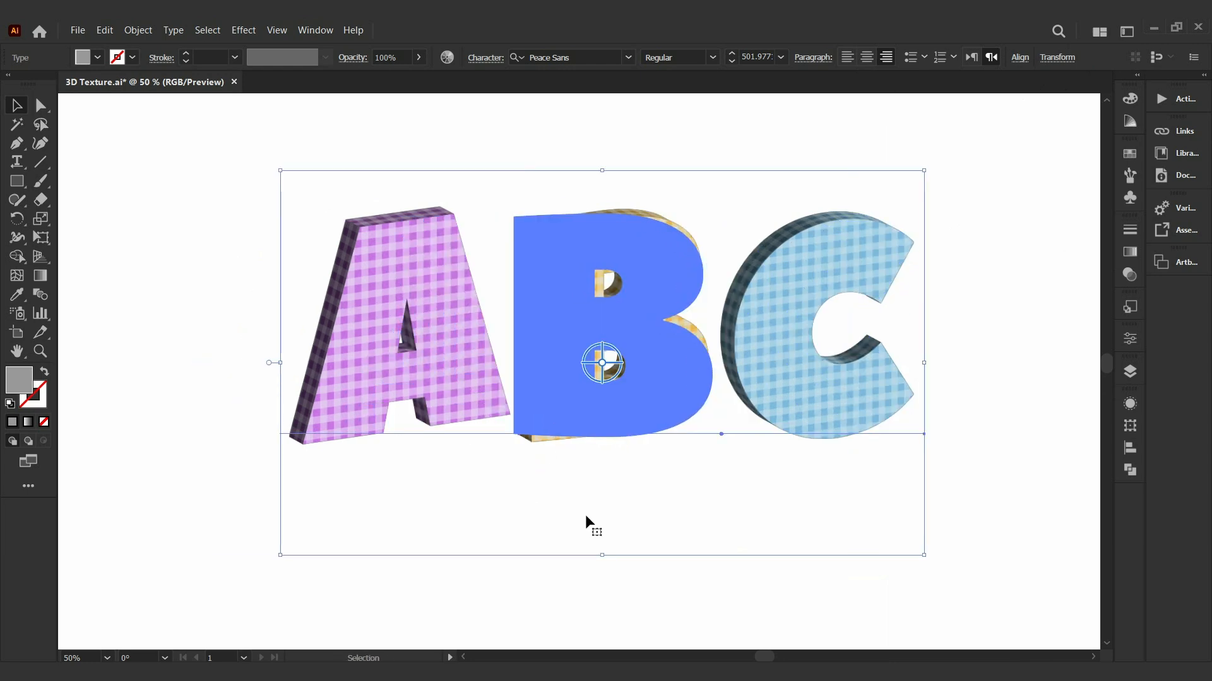
left_click(597, 576)
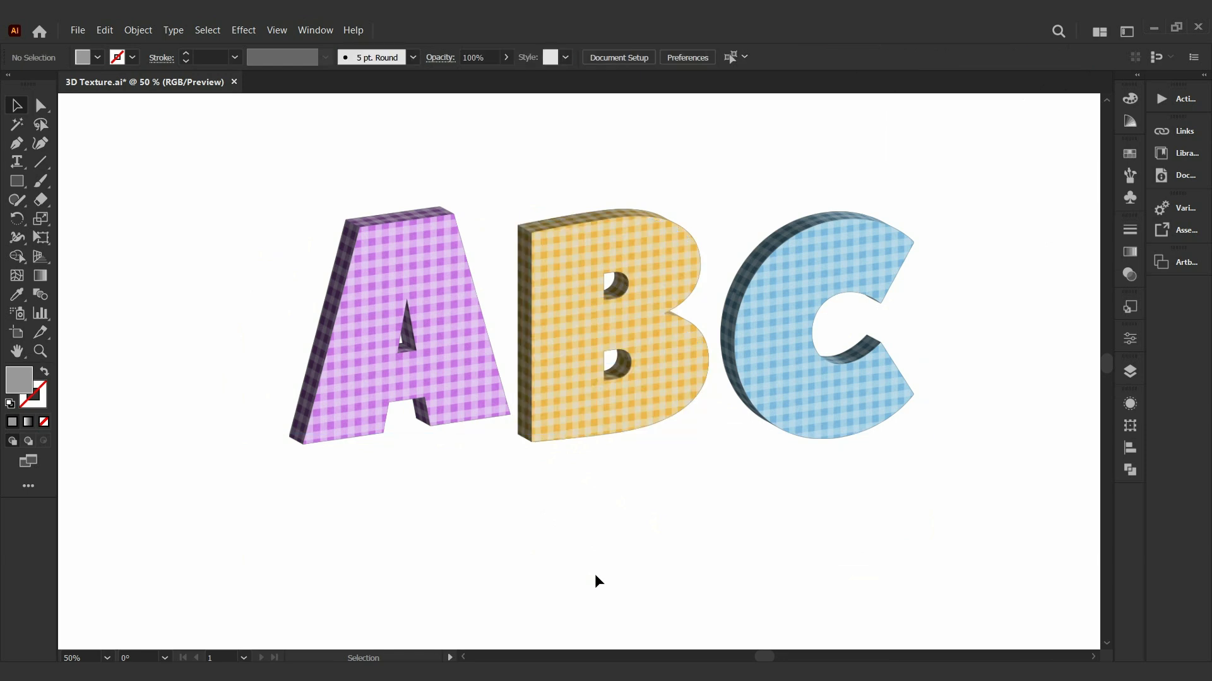
- Rotate the letter B freely in 3D so it tilts clockwise, and move it left until it overlaps the A
left_click(598, 421)
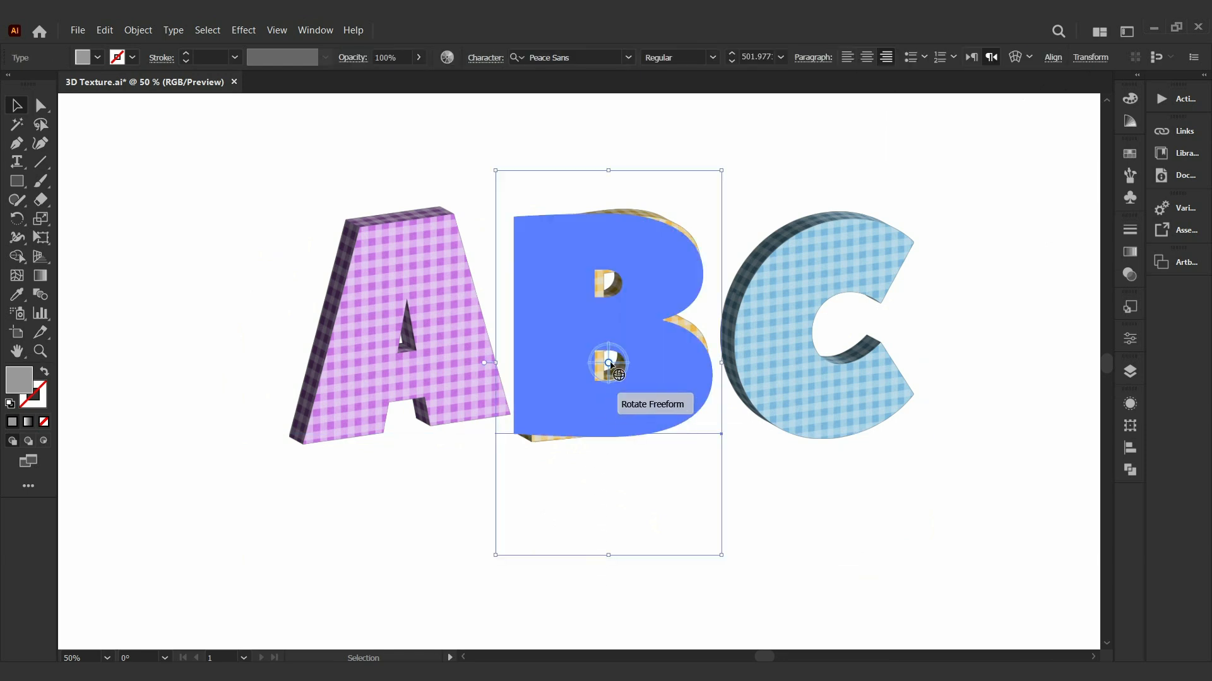
left_click_drag(610, 363, 597, 344)
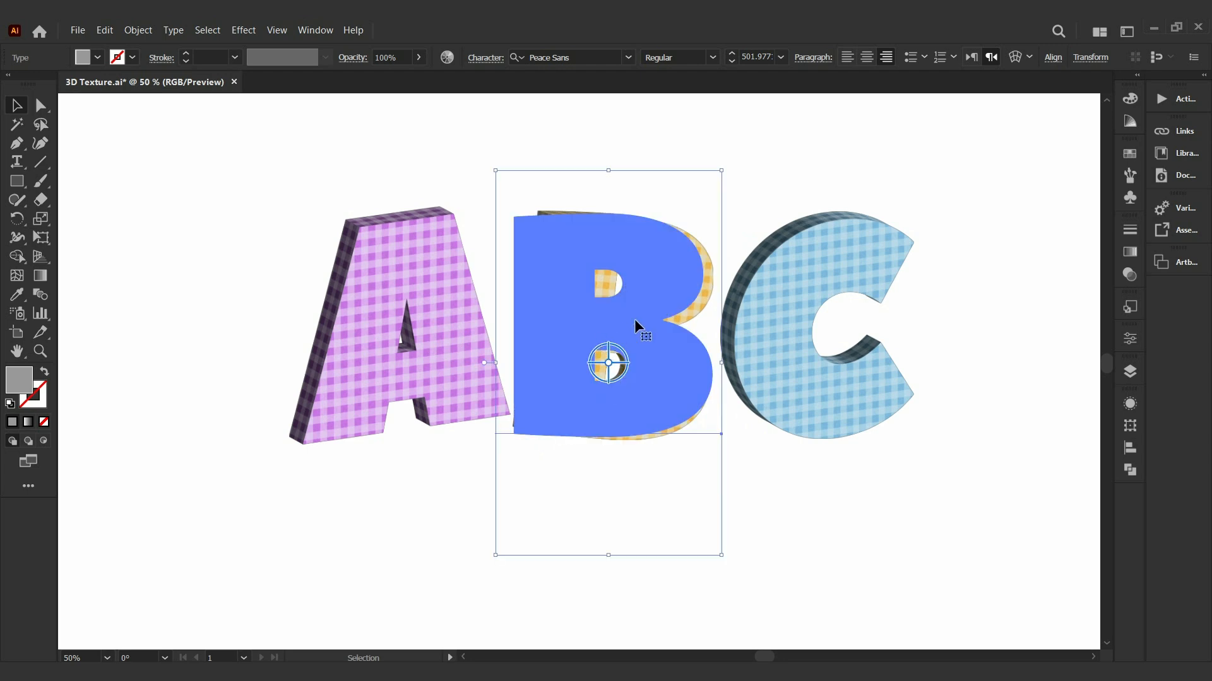
left_click_drag(693, 303, 644, 304)
- Rotate the letter C freely in 3D to a different tilt and move it left until it overlaps the B
left_click(750, 301)
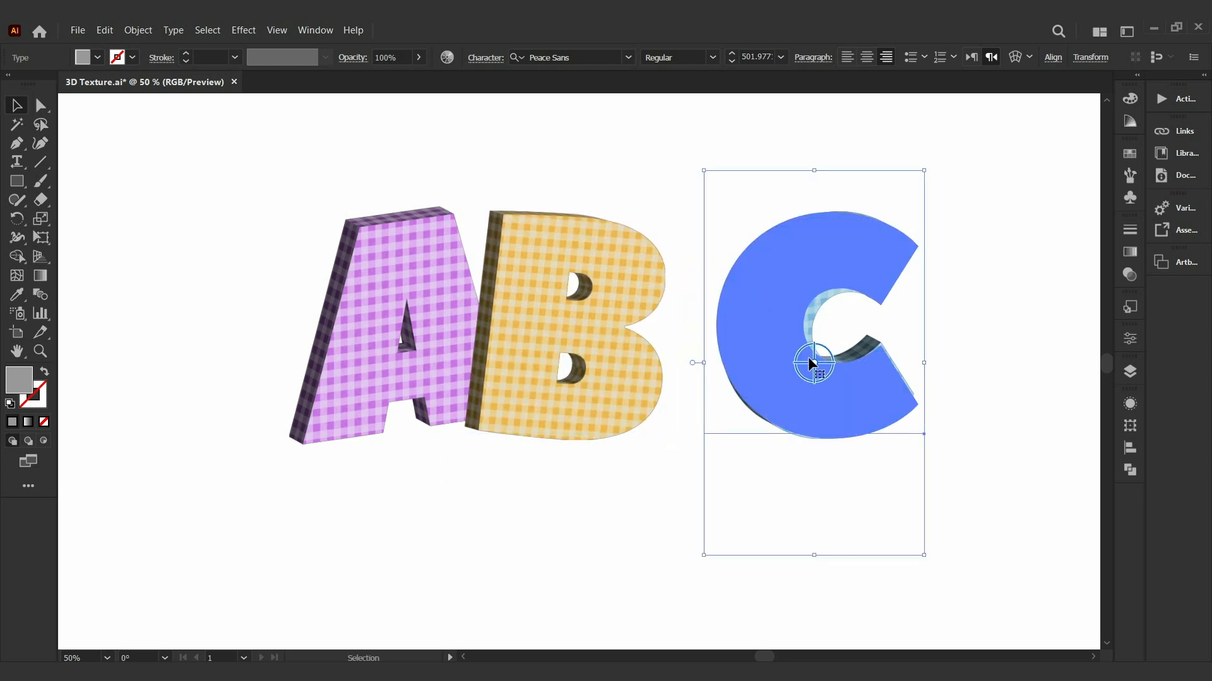
mouse_move(814, 363)
left_mouse_down()
mouse_move(814, 343)
mouse_move(823, 353)
left_mouse_up()
left_click_drag(893, 366, 805, 365)
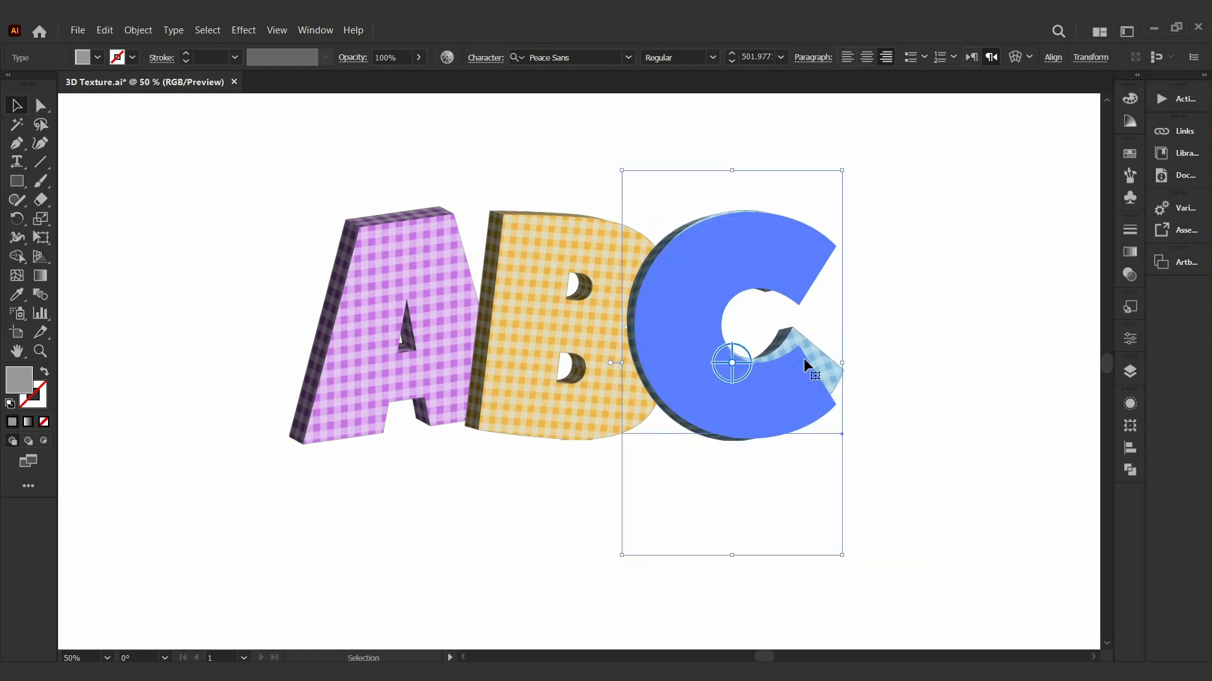
- Select all three overlapping letters and shift them slightly right to recentre the group, leaving them deselected
left_click_drag(958, 259, 314, 465)
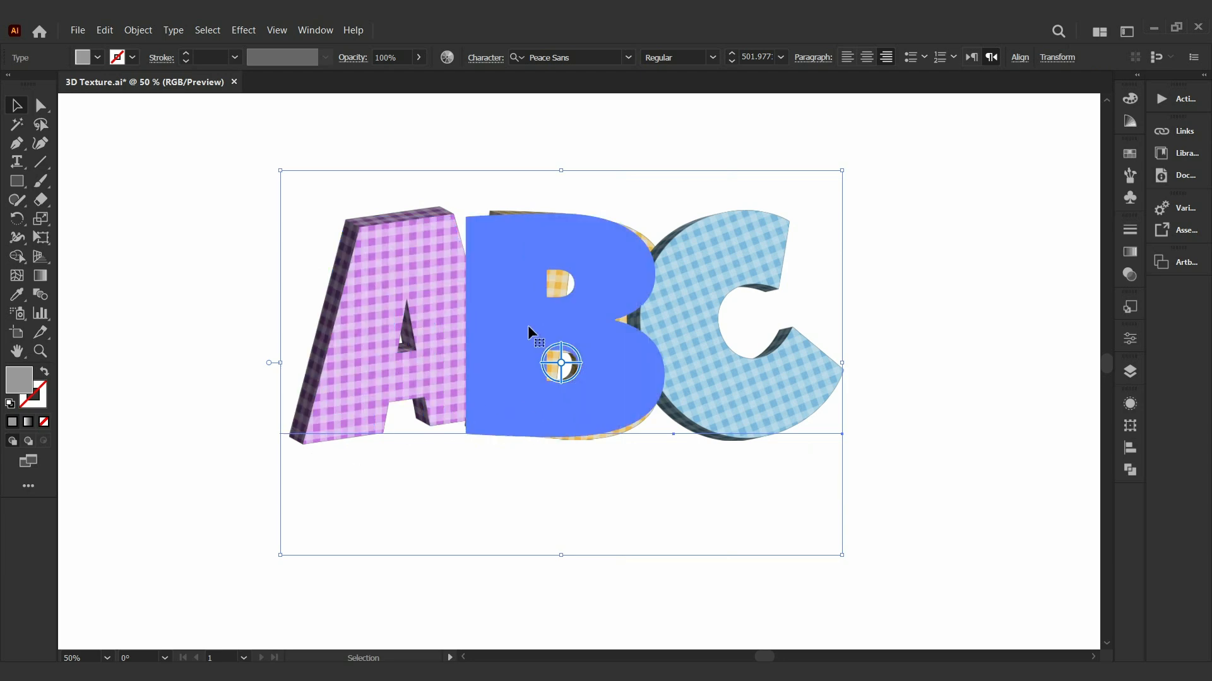
left_click_drag(528, 332, 564, 329)
left_click(265, 523)
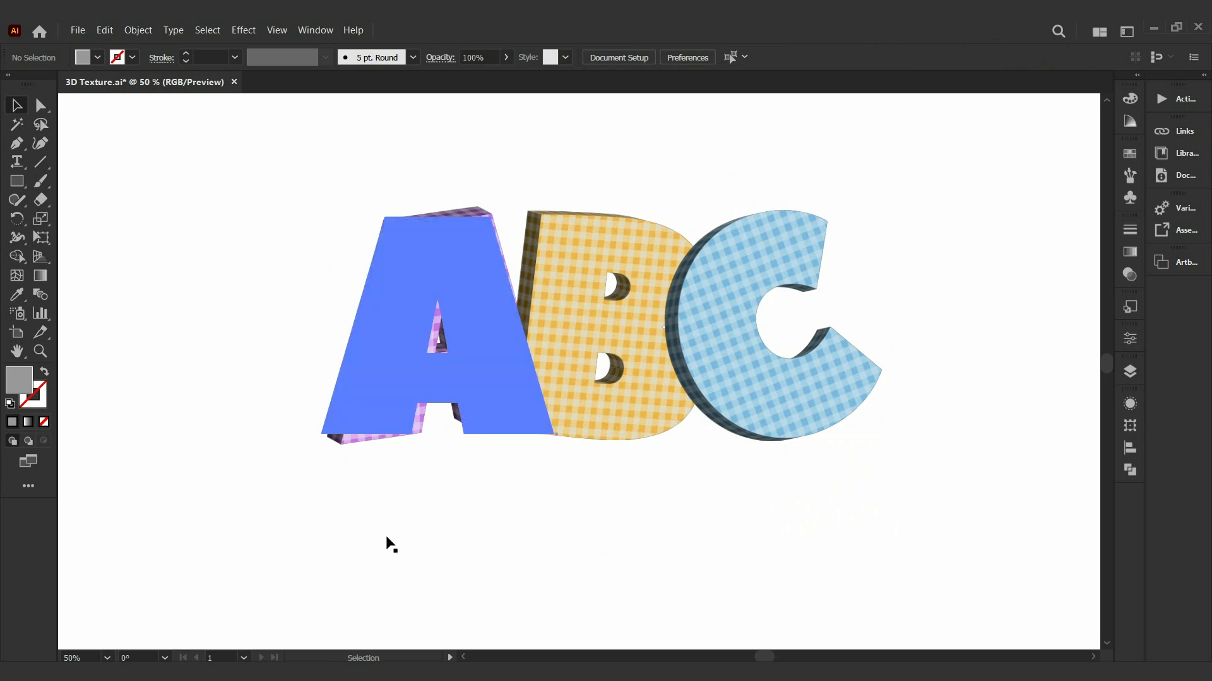
- Nudge the letter C slightly right to reduce its overlap with the B
left_click(848, 370)
left_click_drag(863, 369, 866, 366)
left_click(300, 559)
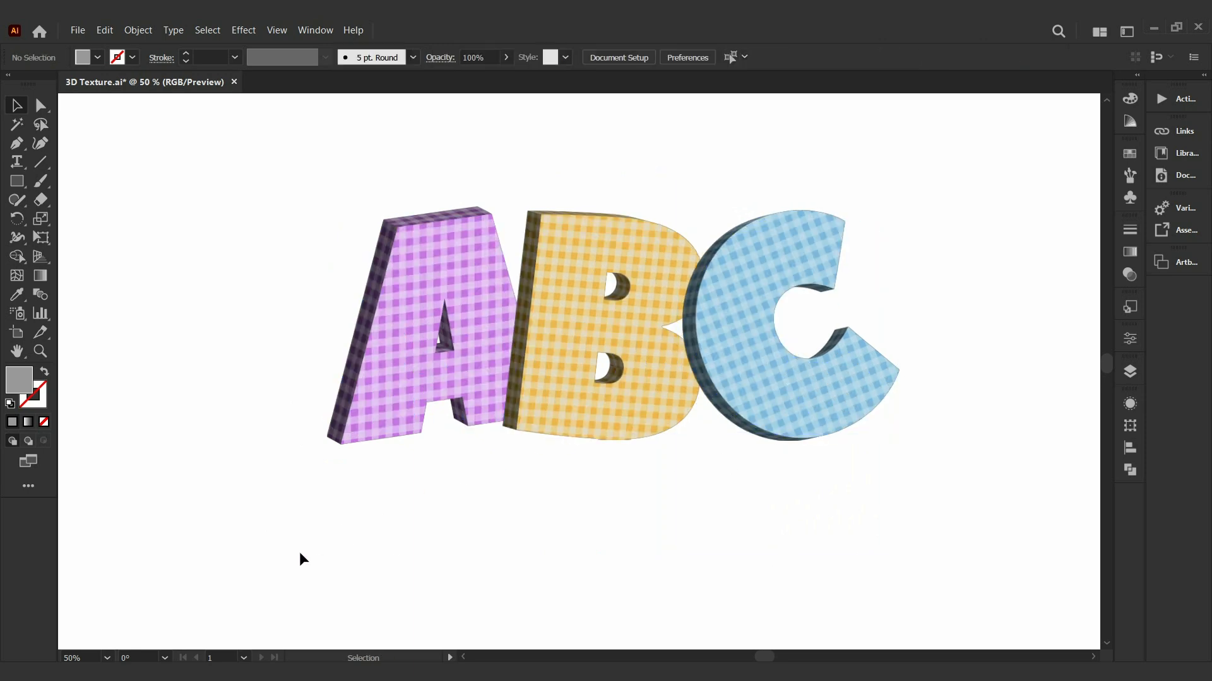